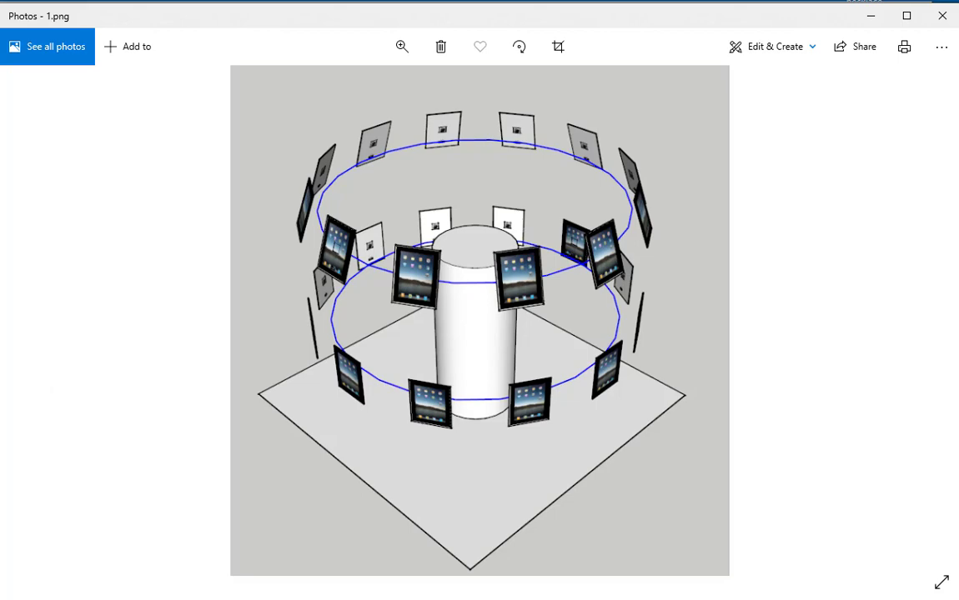
# Step through the chef photos 2.JPG to 5.JPG up to the thumbnail contact sheet
pyautogui.click(921, 318)
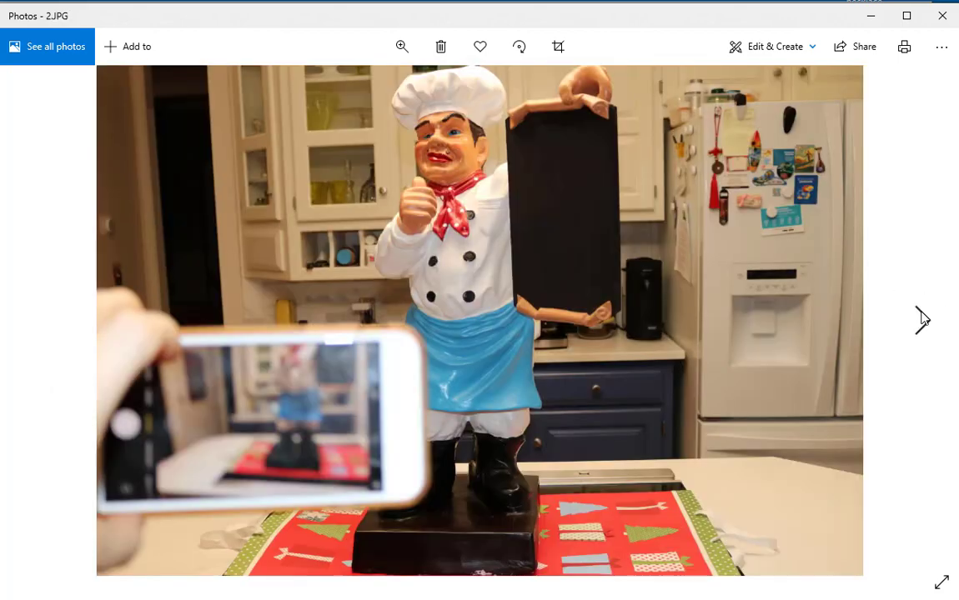
pyautogui.click(920, 318)
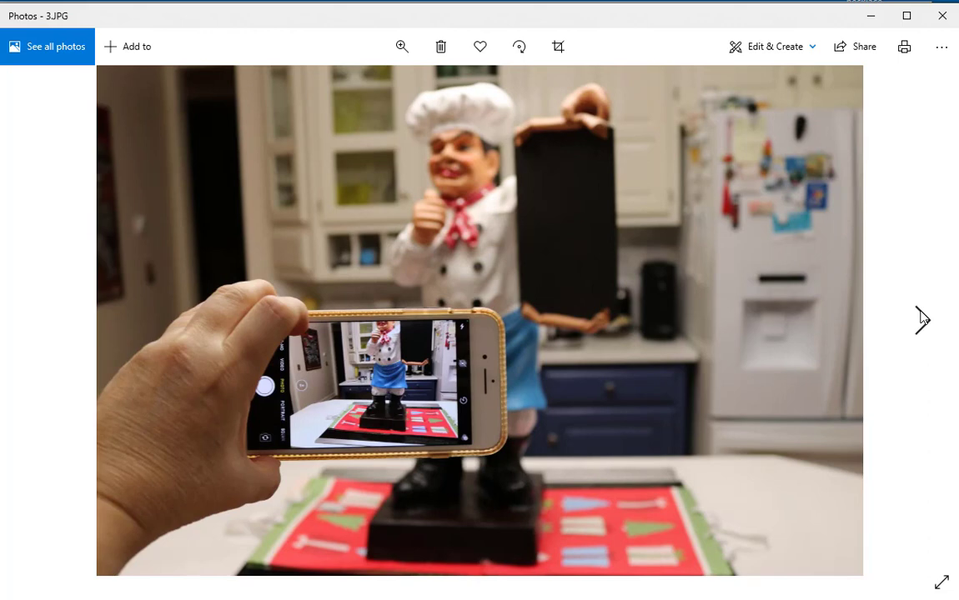
pyautogui.click(920, 318)
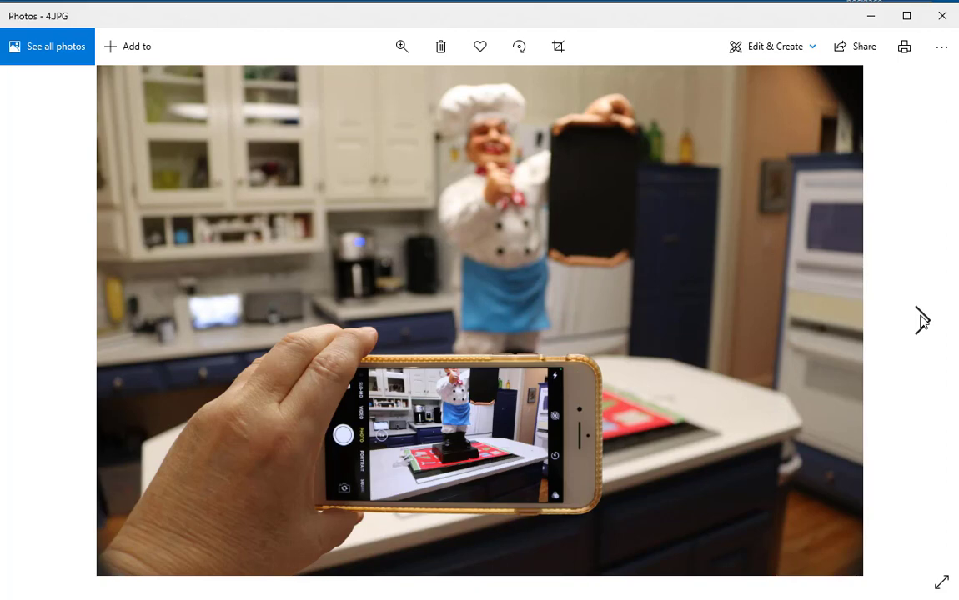
pyautogui.click(922, 321)
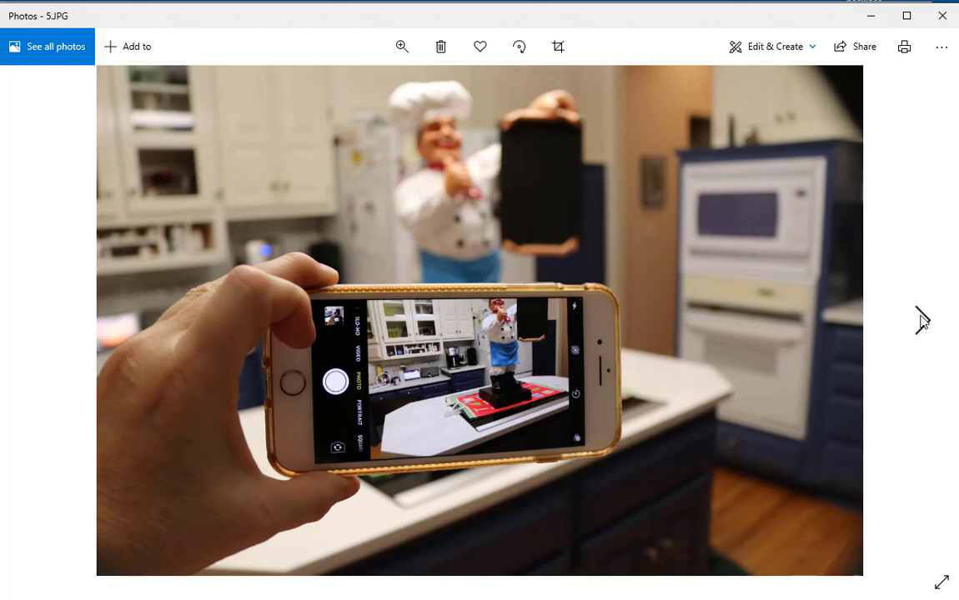
pyautogui.click(923, 322)
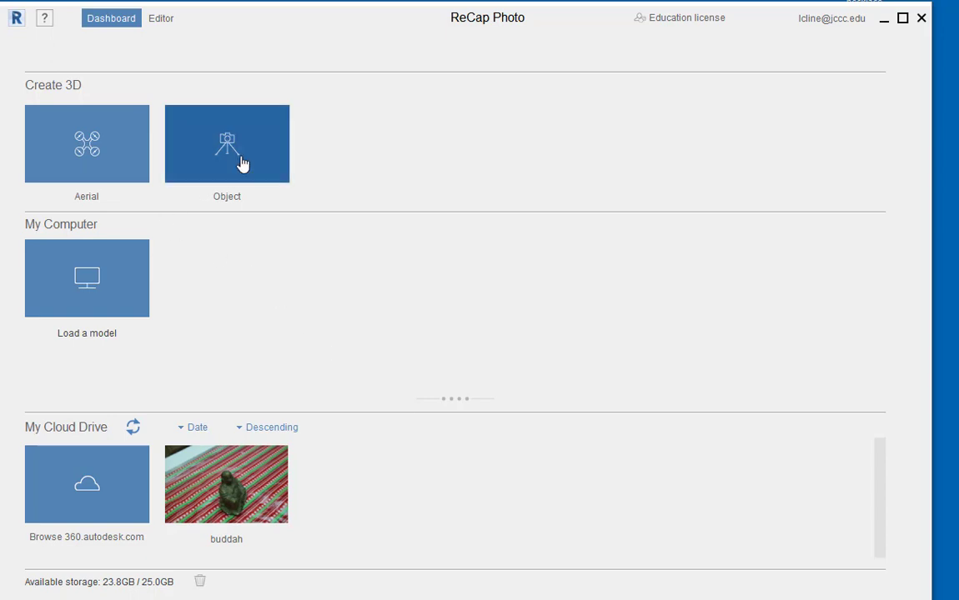
# Start a new Object project and add all 82 photos from the chef on EOS camera folder
pyautogui.click(241, 164)
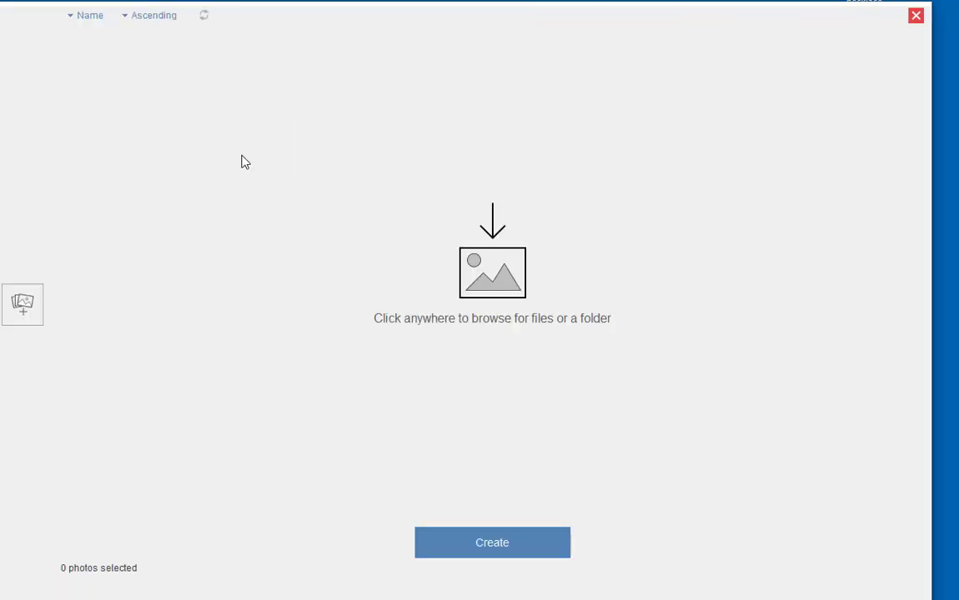
pyautogui.click(244, 161)
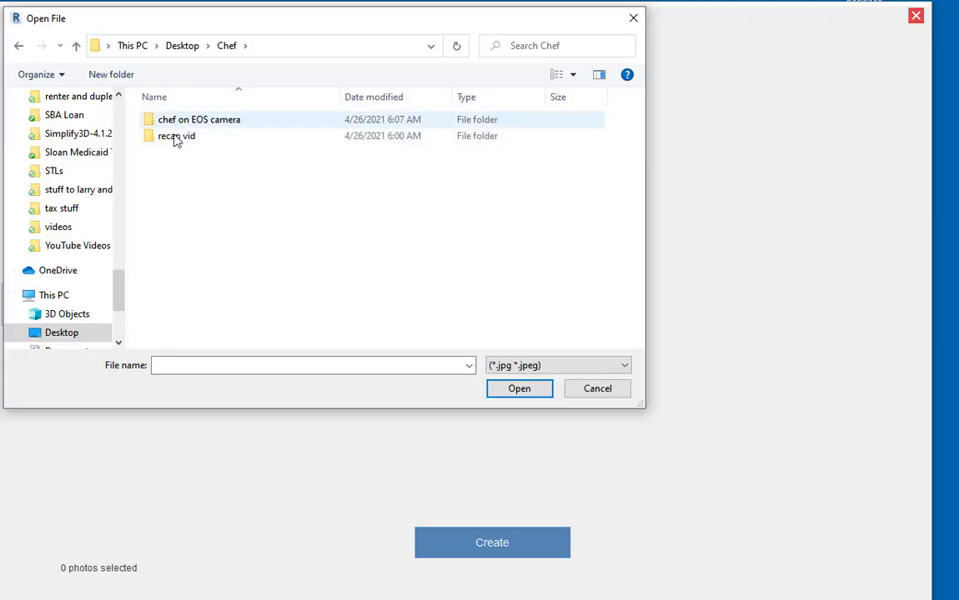
pyautogui.doubleClick(163, 122)
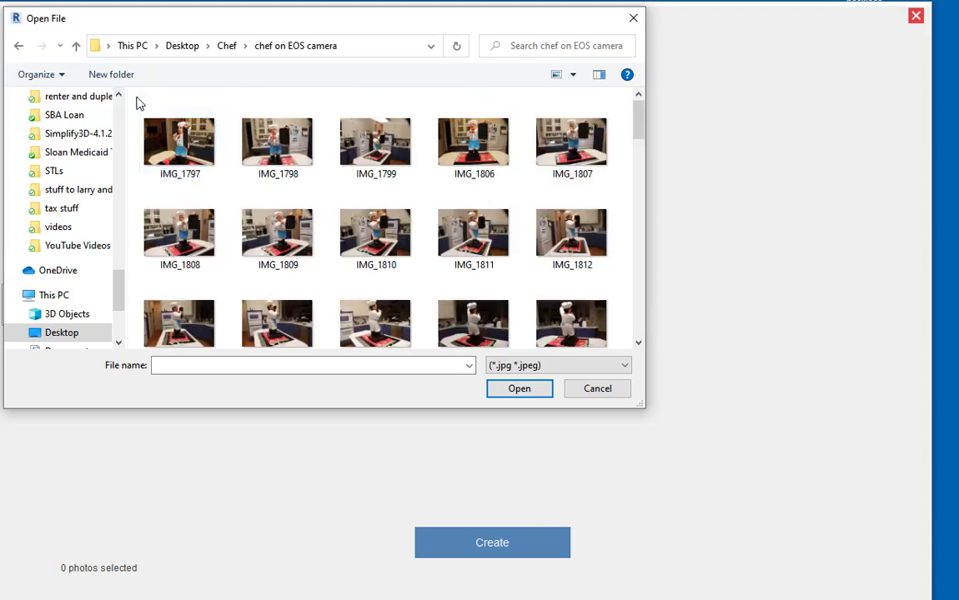
pyautogui.moveTo(131, 103)
pyautogui.mouseDown()
pyautogui.moveTo(306, 156)
pyautogui.moveTo(753, 455)
pyautogui.moveTo(779, 484)
pyautogui.mouseUp()
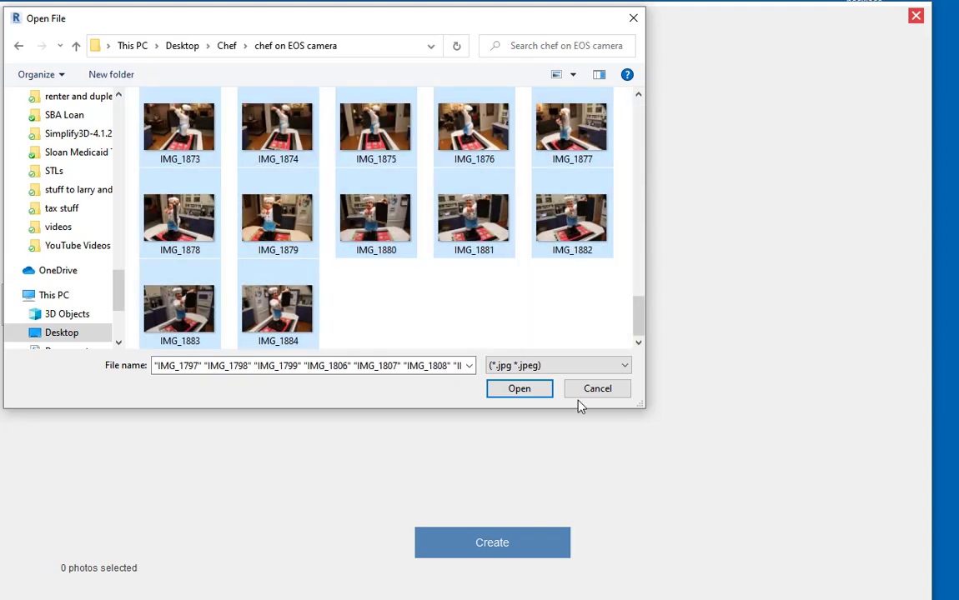
pyautogui.click(519, 389)
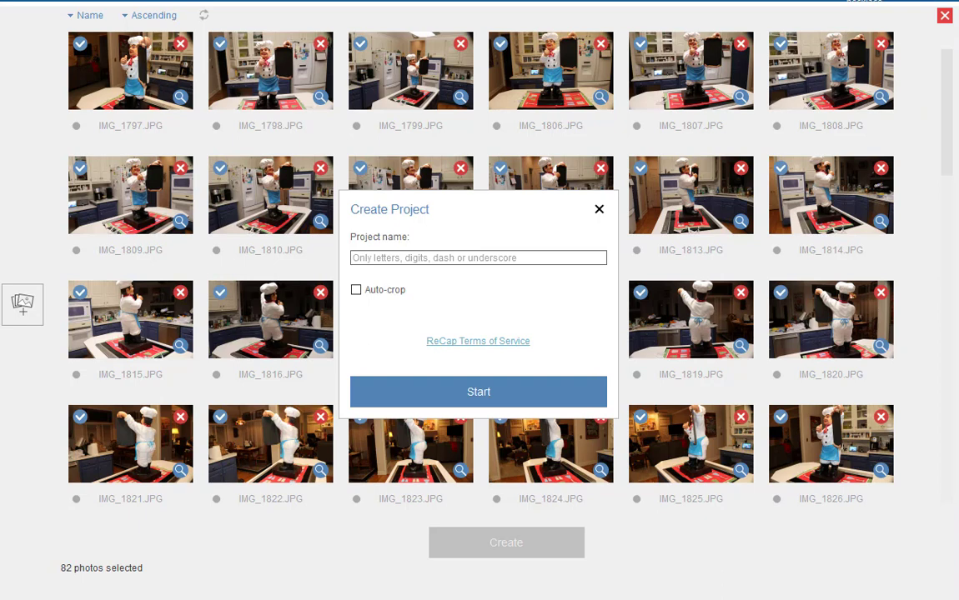
# Name the project 'Chef', accept the terms of service and submit it for upload
pyautogui.click(368, 259)
pyautogui.write('Chef')
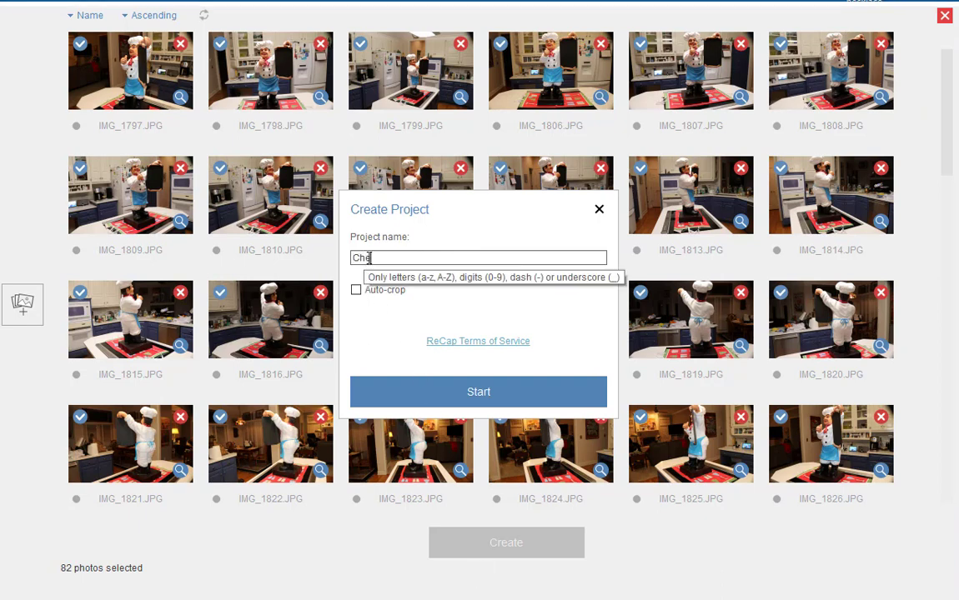
pyautogui.click(461, 396)
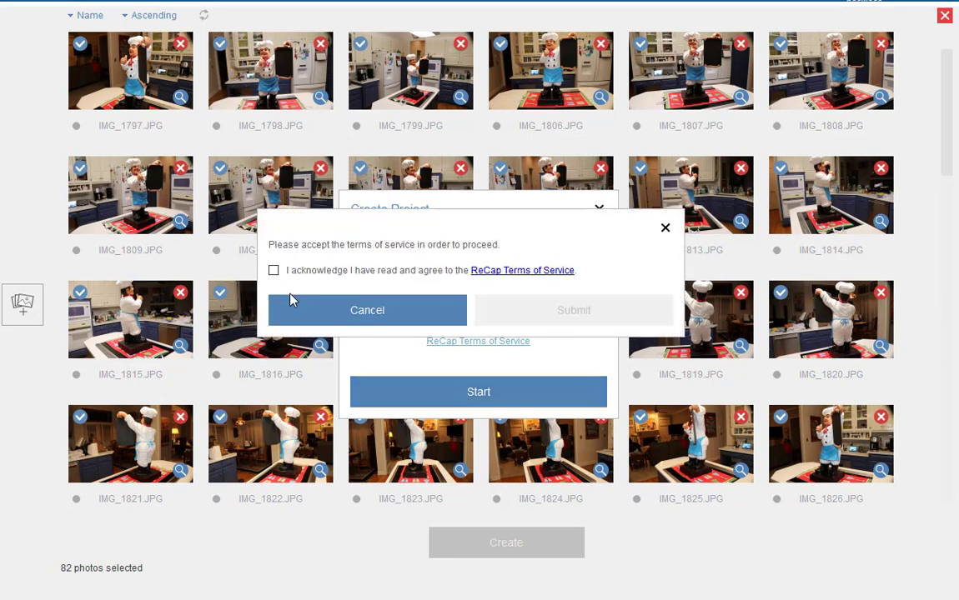
pyautogui.click(274, 271)
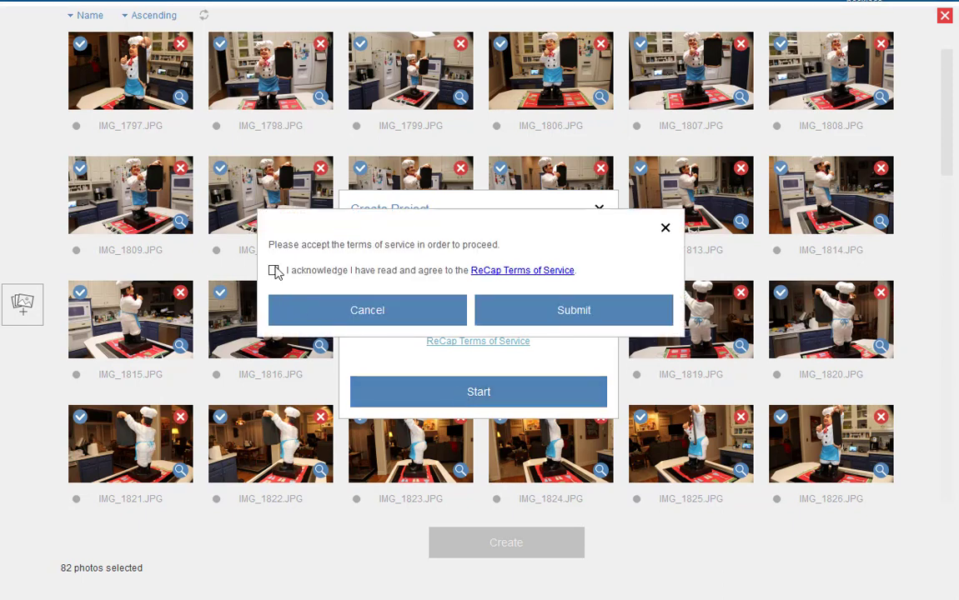
pyautogui.click(567, 311)
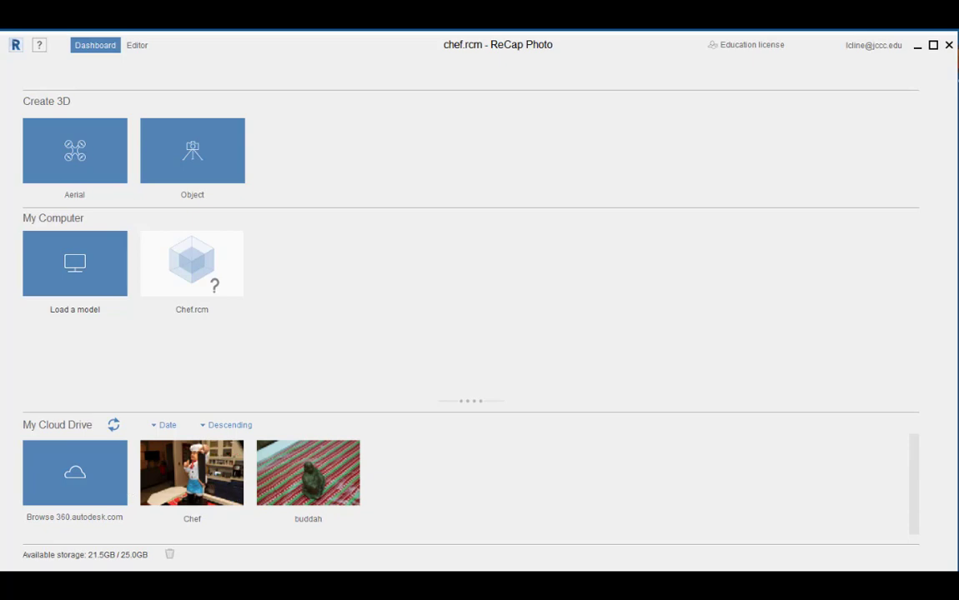
# Open Chef.rcm in the Editor and orbit to a top-down view of the kitchen
pyautogui.moveTo(167, 384); pyautogui.dragTo(406, 332)
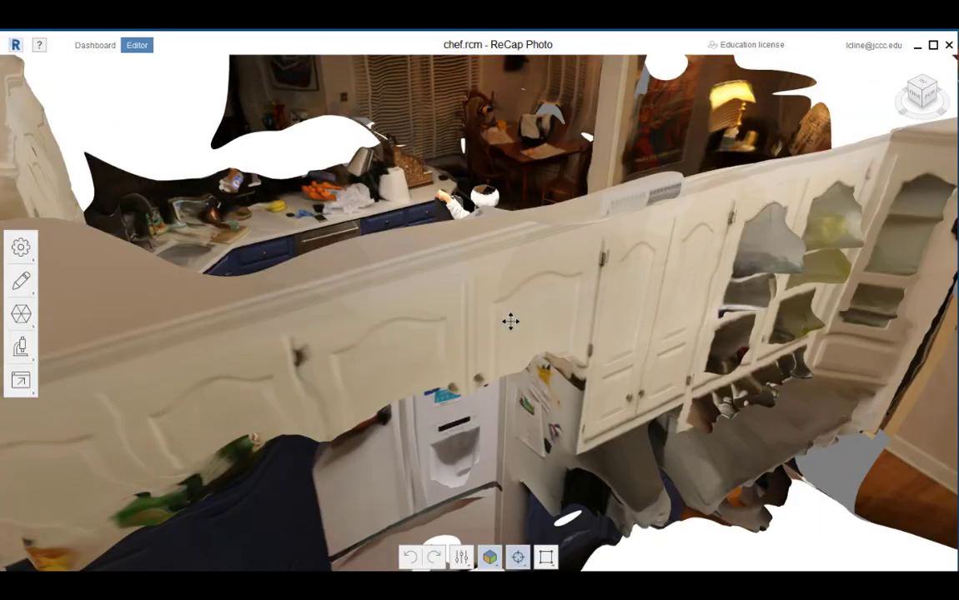
pyautogui.scroll(-3, 456, 303)
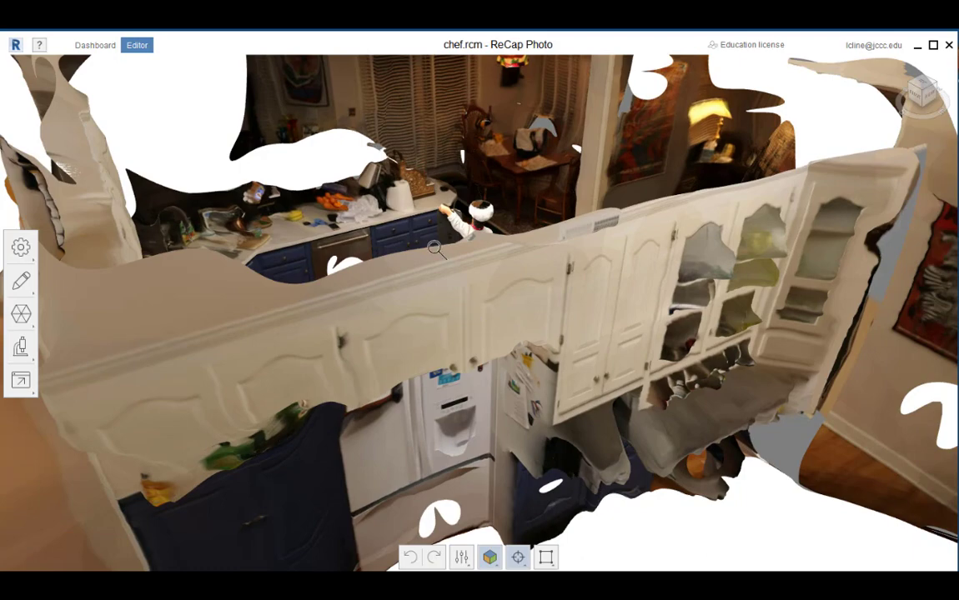
pyautogui.scroll(-3, 409, 240)
pyautogui.moveTo(409, 240); pyautogui.dragTo(526, 332)
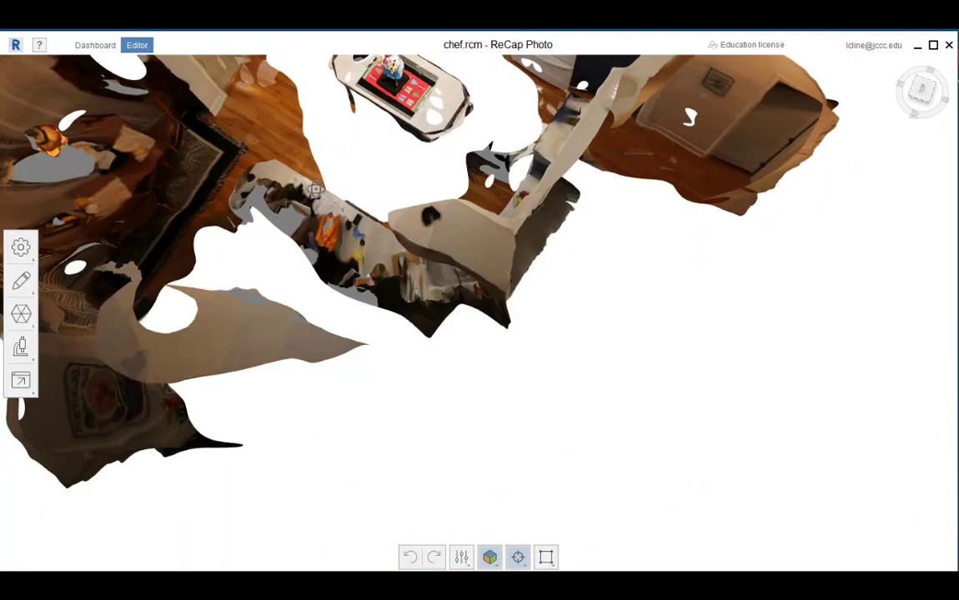
pyautogui.scroll(3, 331, 349)
pyautogui.scroll(-3, 331, 349)
pyautogui.scroll(5, 367, 242)
# Orbit around the island table and zoom to inspect the chef figure from oblique angles
pyautogui.moveTo(375, 273); pyautogui.dragTo(436, 259)
pyautogui.scroll(4, 333, 312)
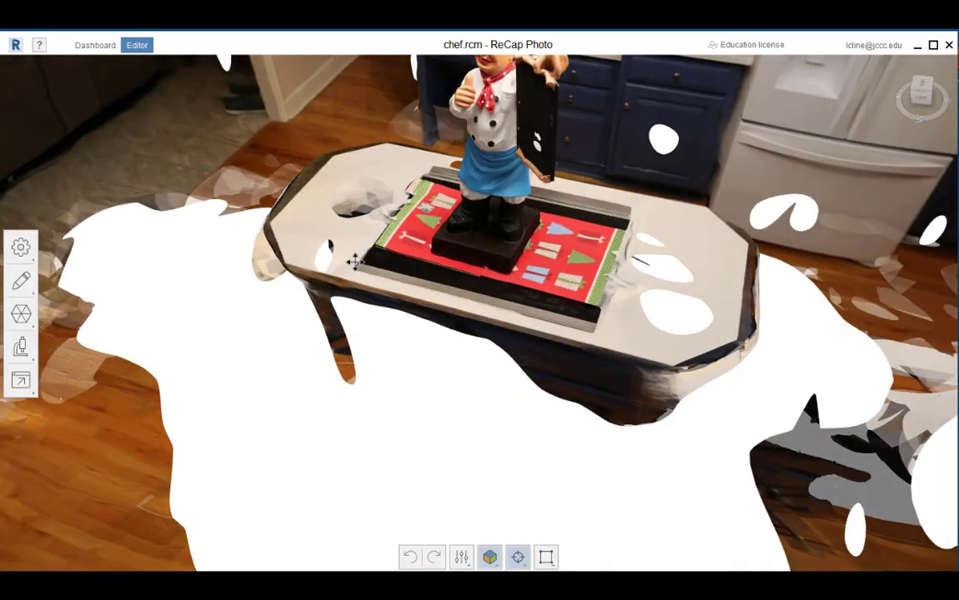
pyautogui.scroll(-1, 321, 317)
pyautogui.moveTo(323, 318); pyautogui.dragTo(222, 275)
pyautogui.moveTo(280, 293); pyautogui.dragTo(350, 311)
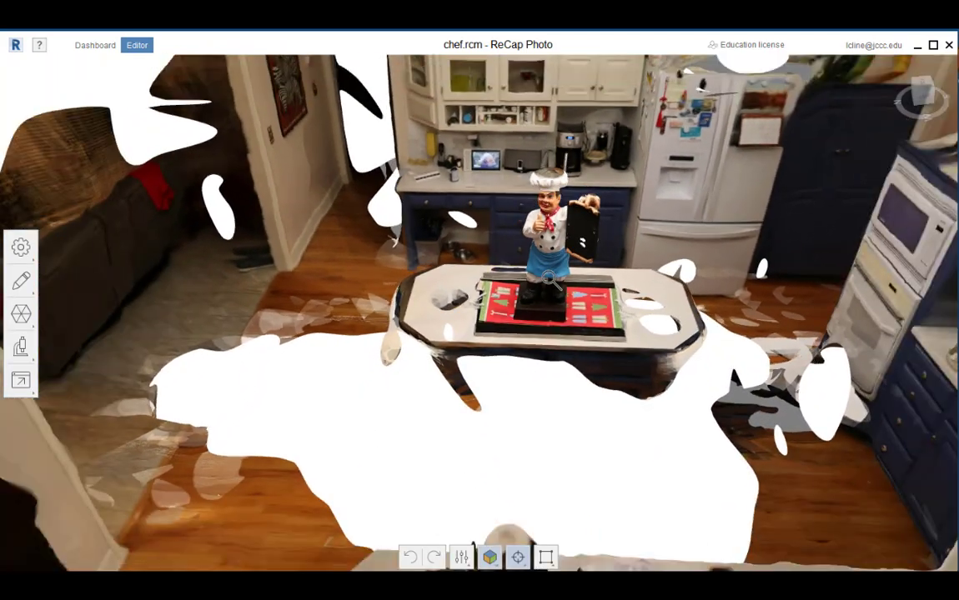
pyautogui.scroll(-3, 550, 278)
pyautogui.scroll(-3, 547, 281)
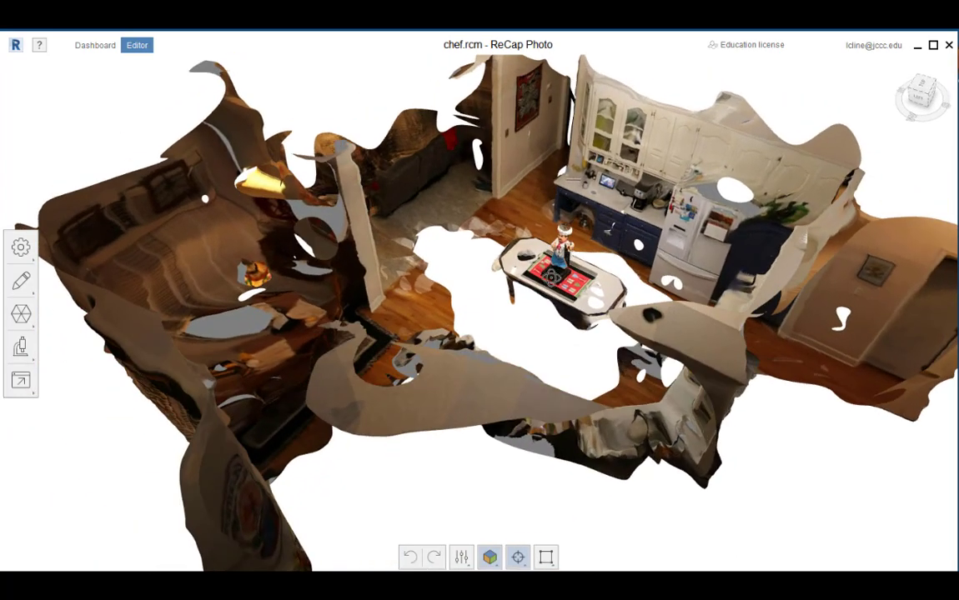
pyautogui.scroll(5, 534, 298)
pyautogui.scroll(-3, 535, 297)
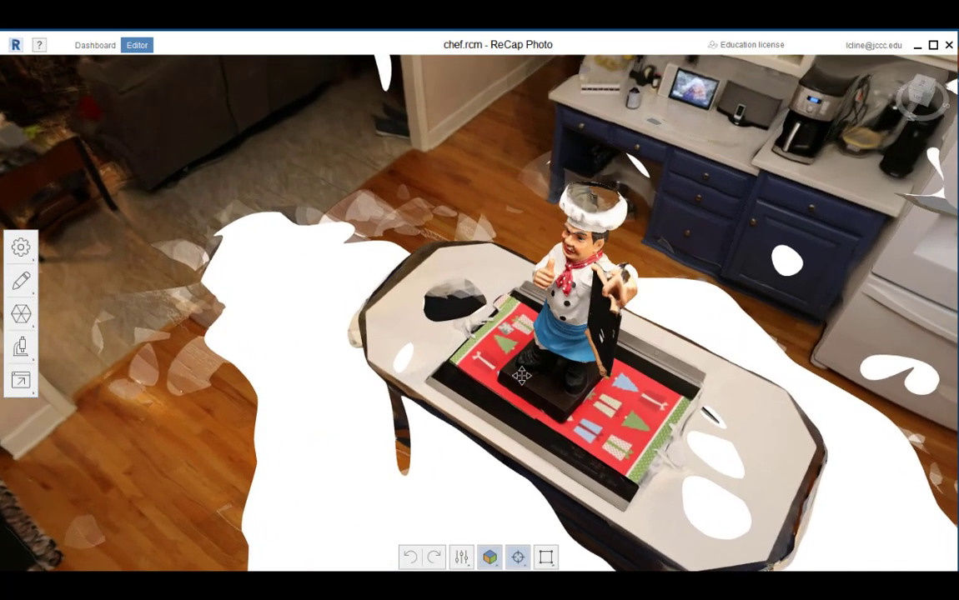
pyautogui.scroll(-2, 535, 297)
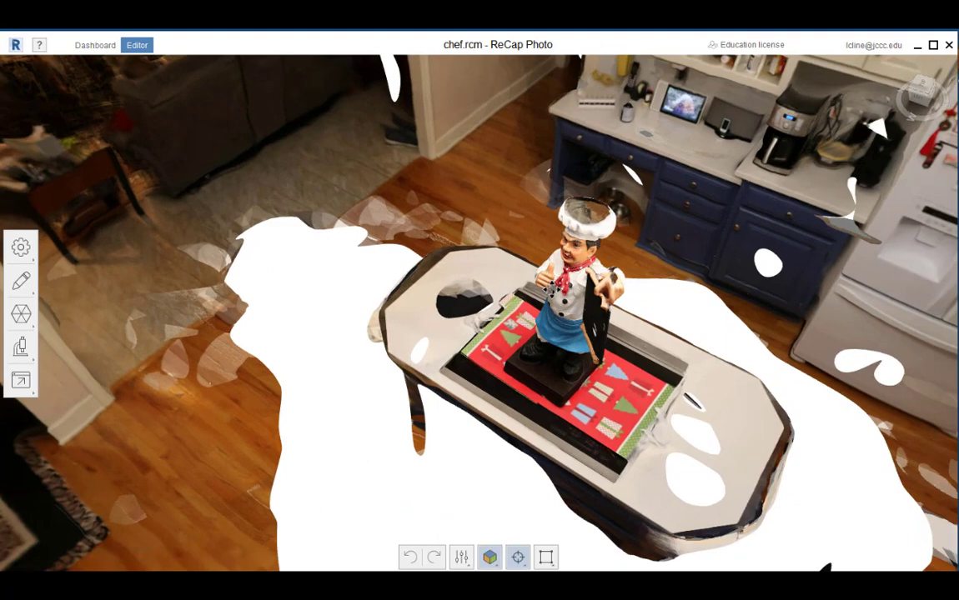
pyautogui.scroll(-3, 534, 298)
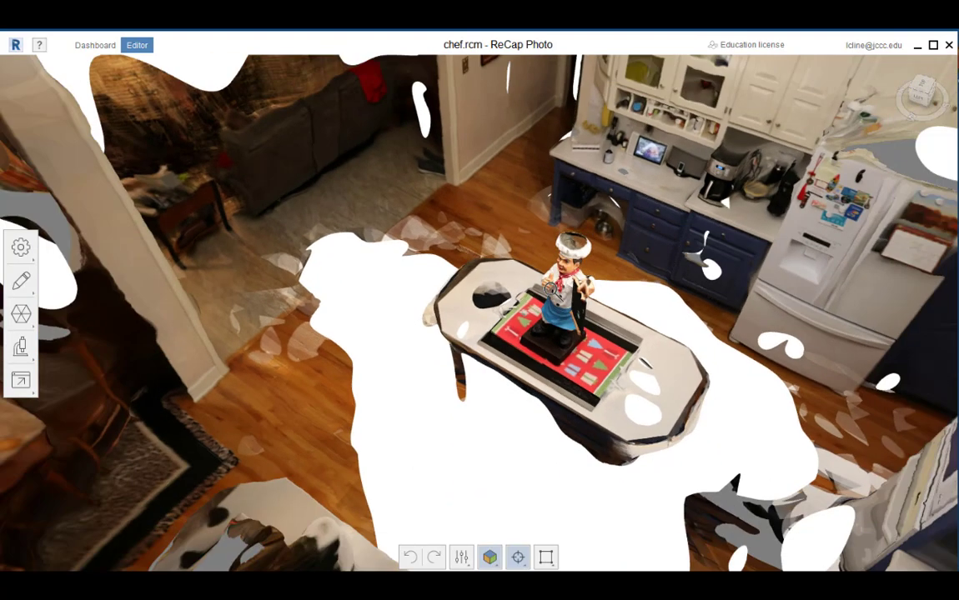
pyautogui.scroll(-3, 496, 265)
pyautogui.scroll(2, 484, 287)
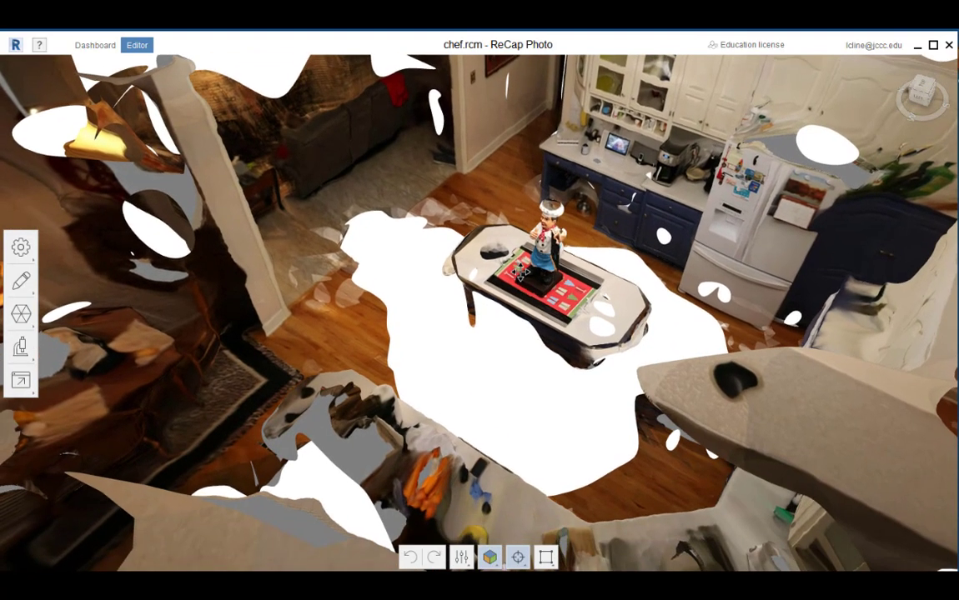
pyautogui.scroll(-1, 500, 259)
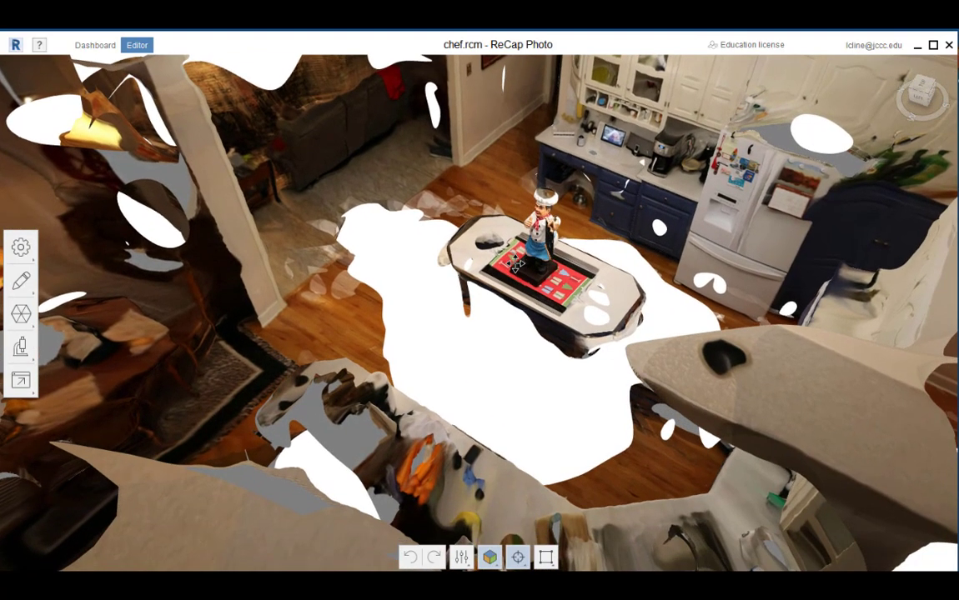
# Switch the display to Textured with wireframe and zoom in on the chef and table
pyautogui.click(490, 560)
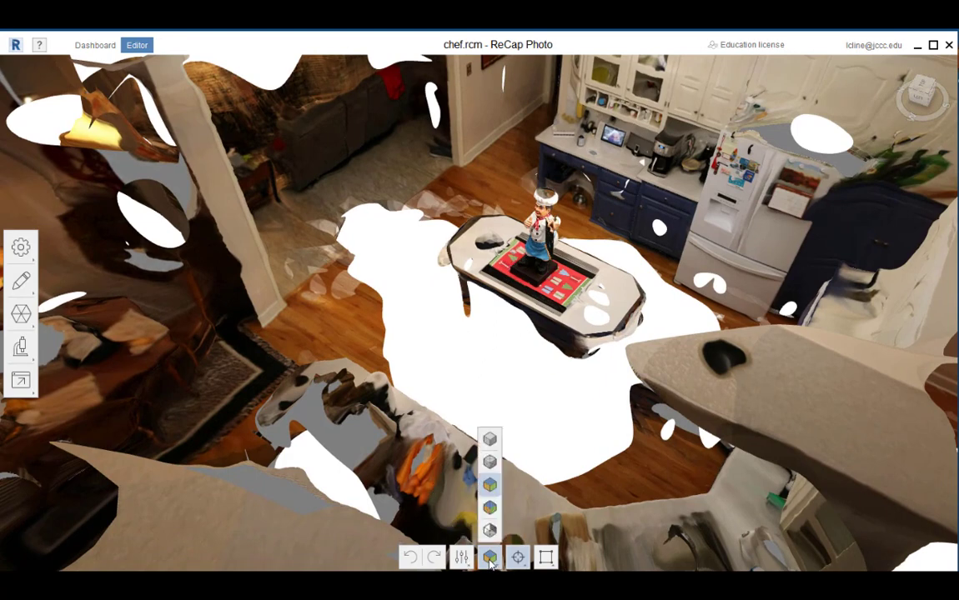
pyautogui.click(491, 508)
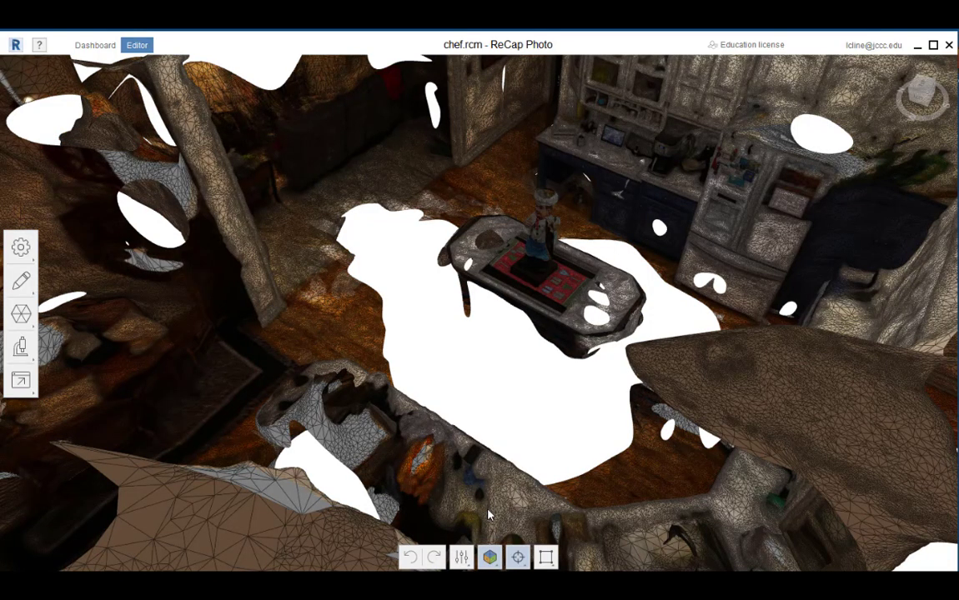
pyautogui.moveTo(488, 321); pyautogui.dragTo(467, 418, button='middle')
pyautogui.scroll(5, 491, 341)
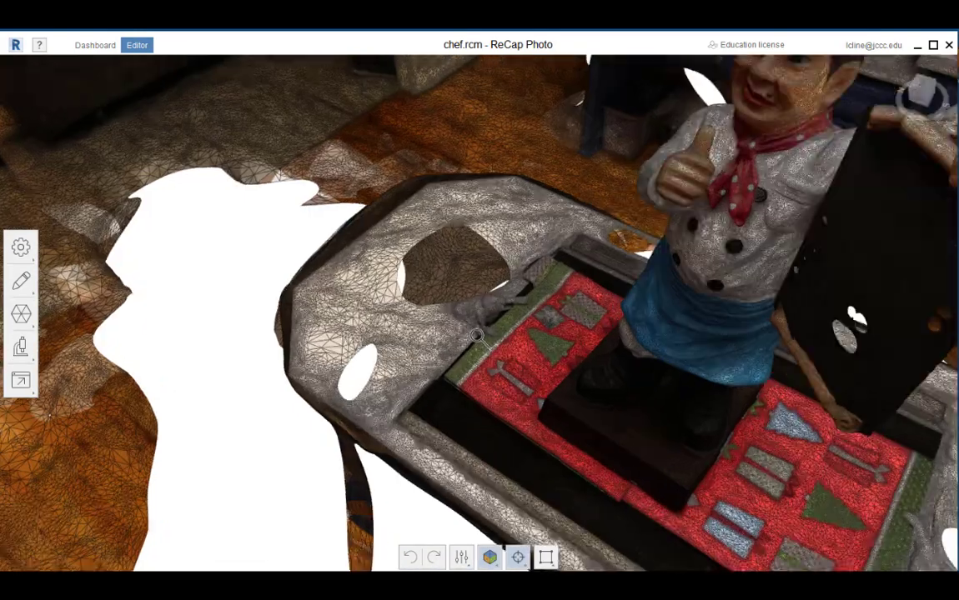
pyautogui.moveTo(426, 191); pyautogui.dragTo(448, 277, button='middle')
pyautogui.scroll(3, 510, 261)
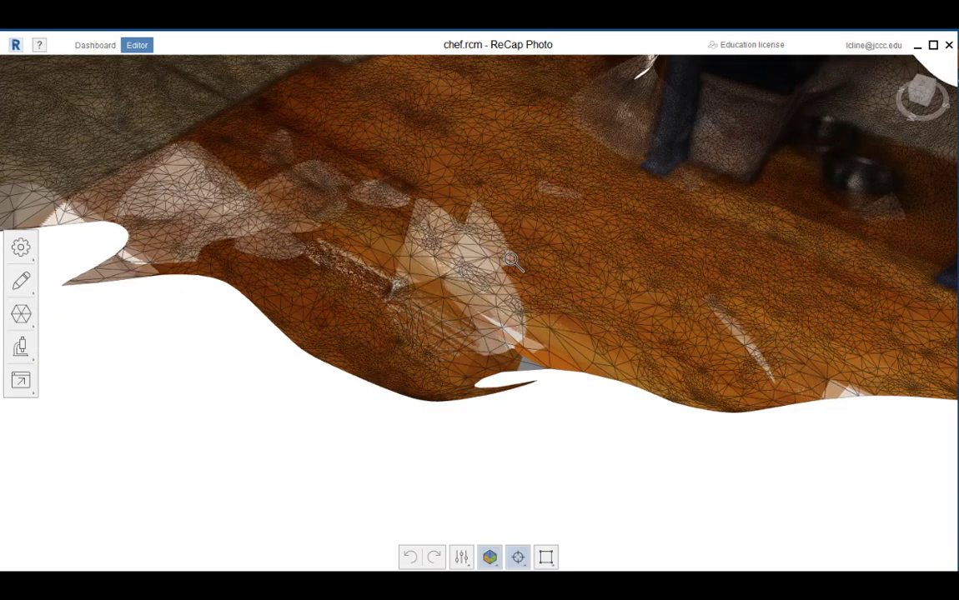
pyautogui.scroll(-6, 510, 261)
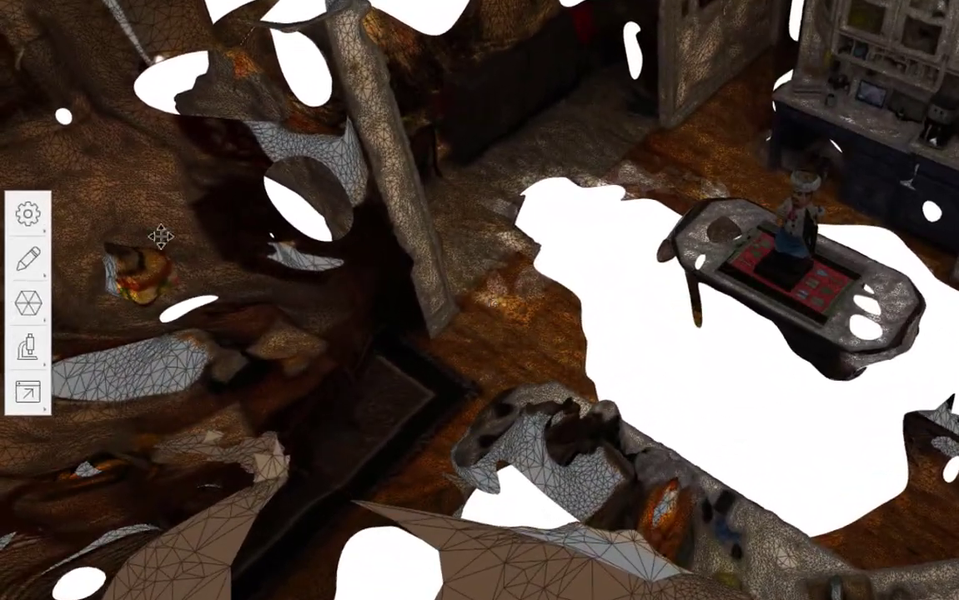
# Look through the model settings, mesh editing, re-topology and analysis tool flyouts
pyautogui.click(28, 215)
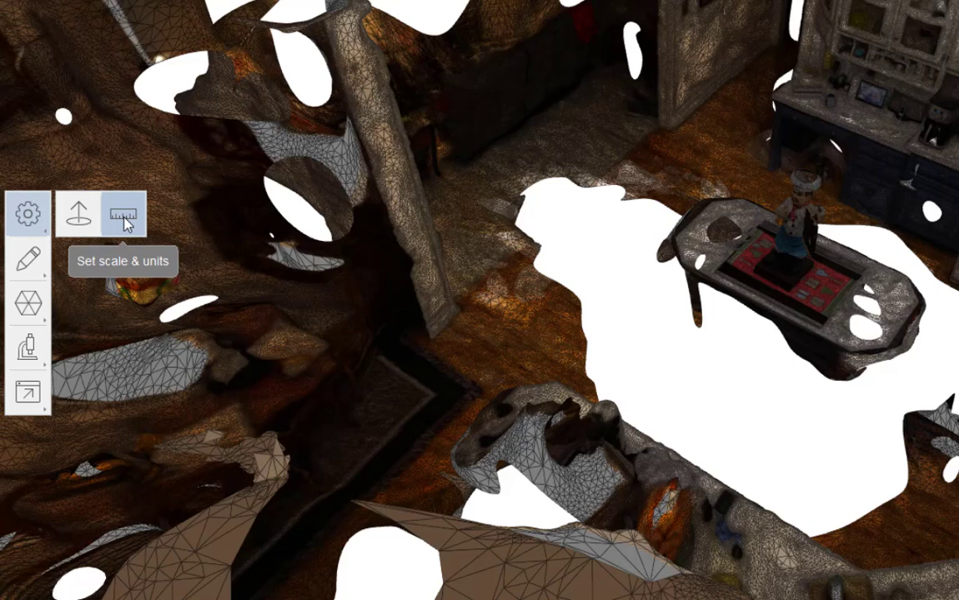
pyautogui.click(44, 272)
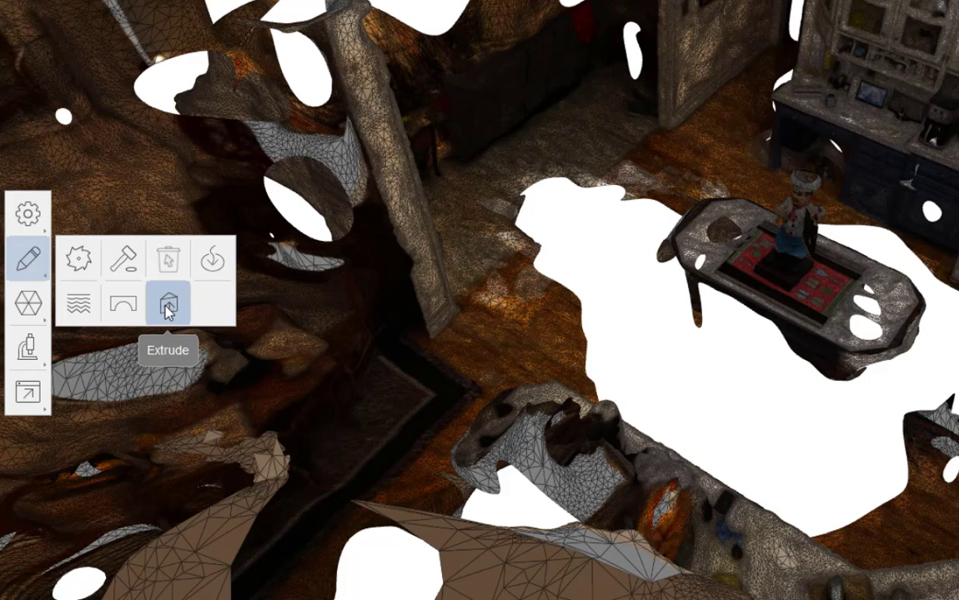
pyautogui.click(39, 310)
pyautogui.click(38, 310)
pyautogui.click(38, 310)
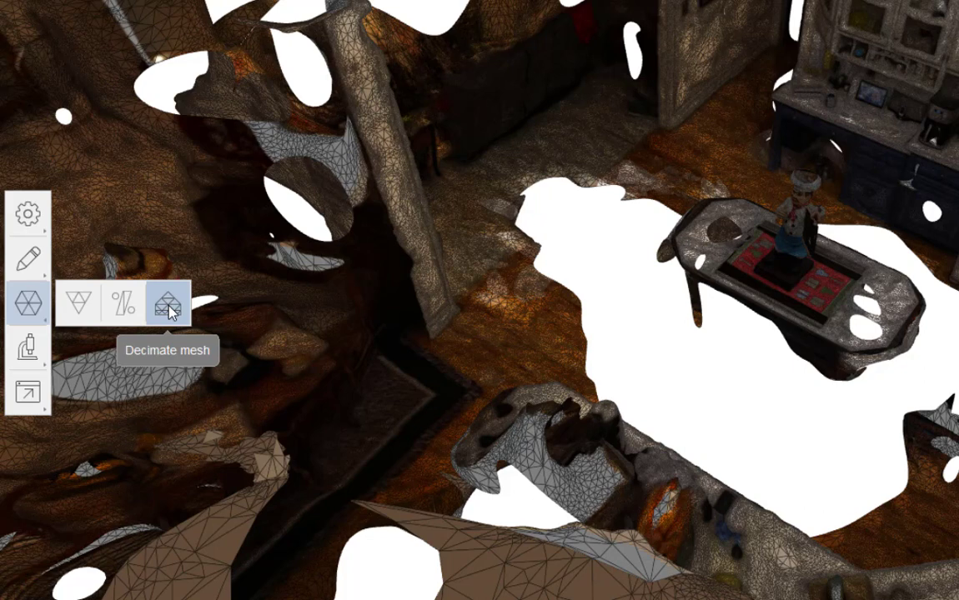
pyautogui.click(28, 346)
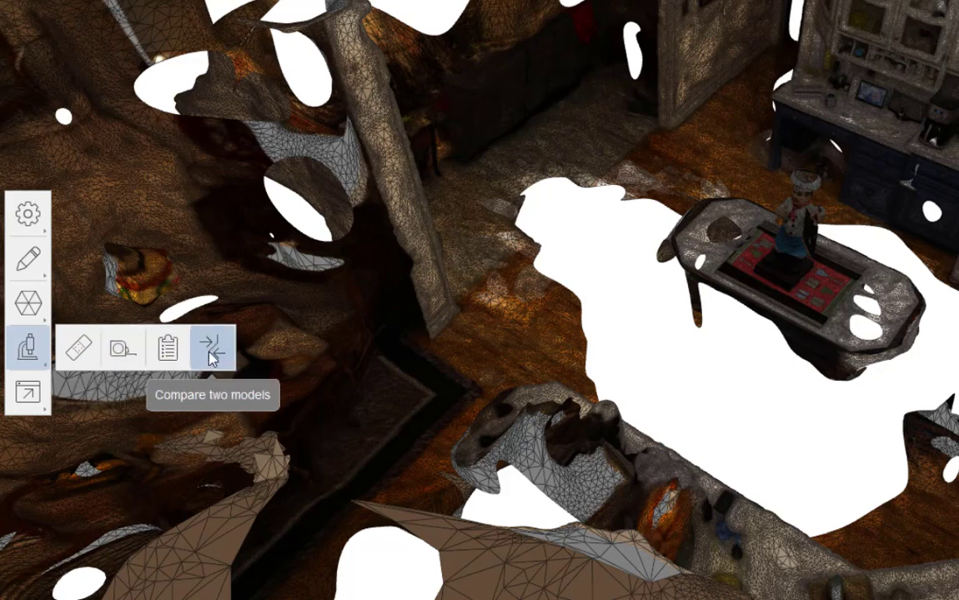
# Open the Export model settings and keep OBJ as the export format
pyautogui.click(32, 403)
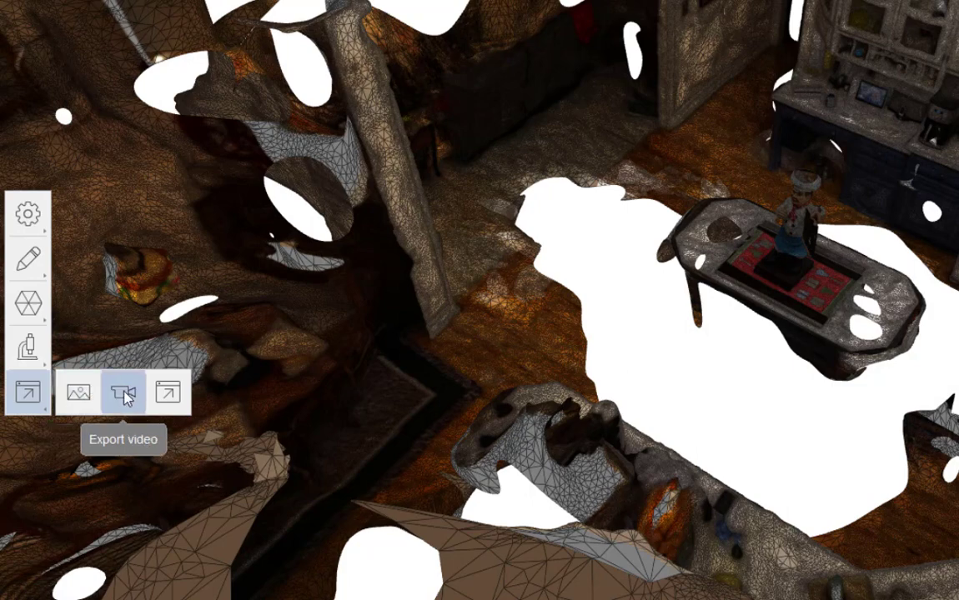
pyautogui.click(167, 399)
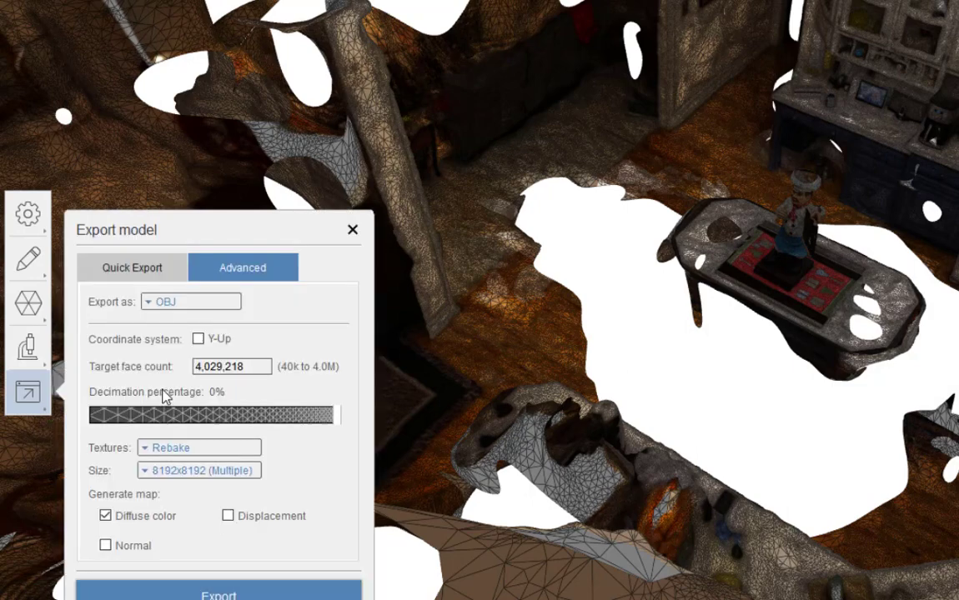
pyautogui.click(206, 309)
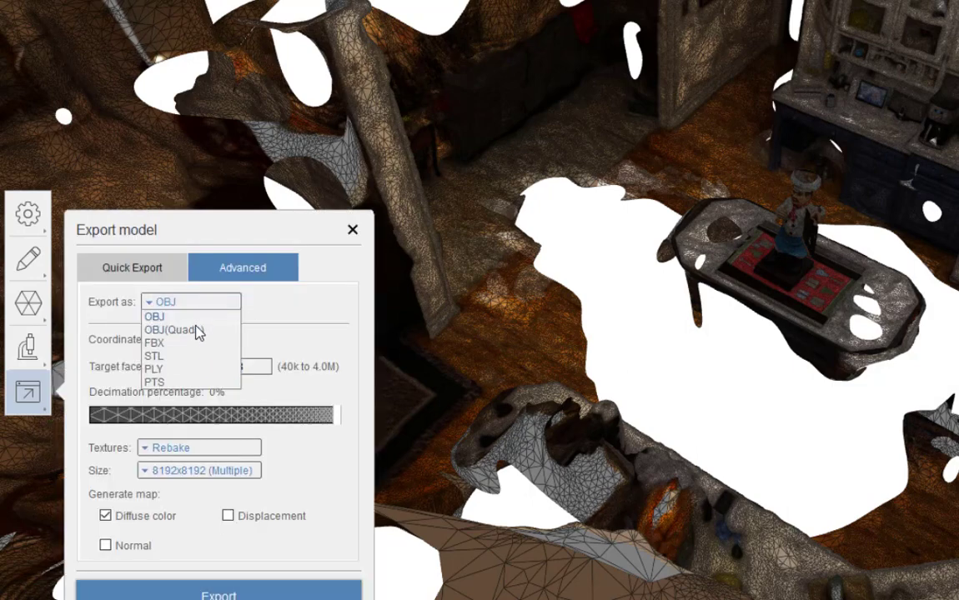
pyautogui.click(152, 190)
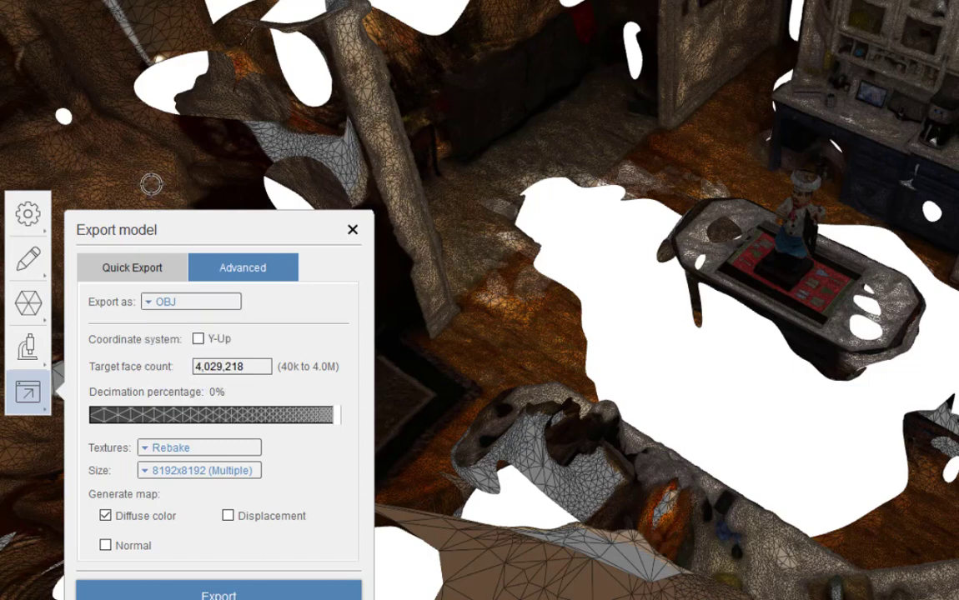
# Close the export settings and orbit the model to view the wall and top
pyautogui.click(354, 230)
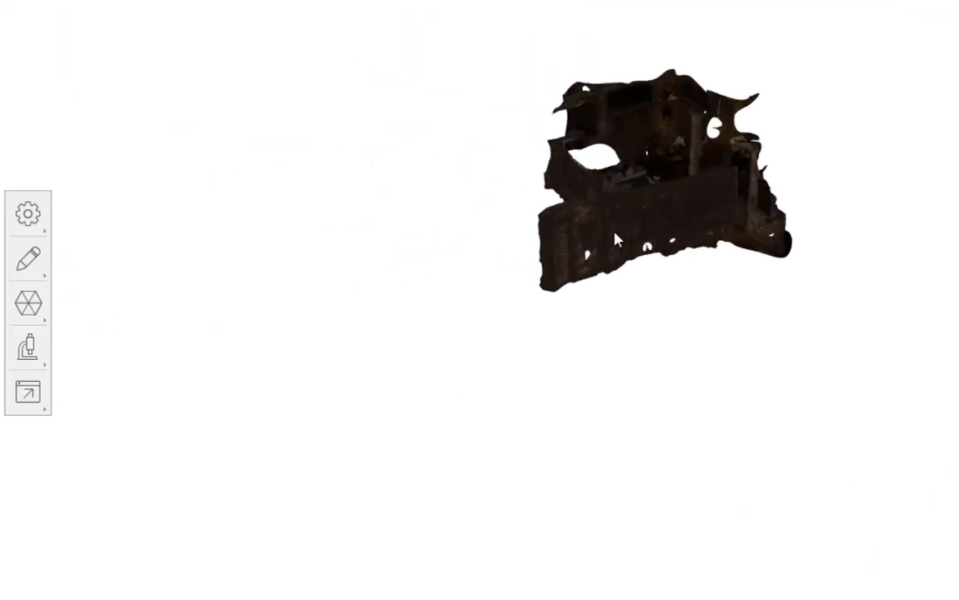
pyautogui.scroll(5, 613, 242)
pyautogui.moveTo(611, 241); pyautogui.dragTo(856, 239)
pyautogui.scroll(-10, 484, 313)
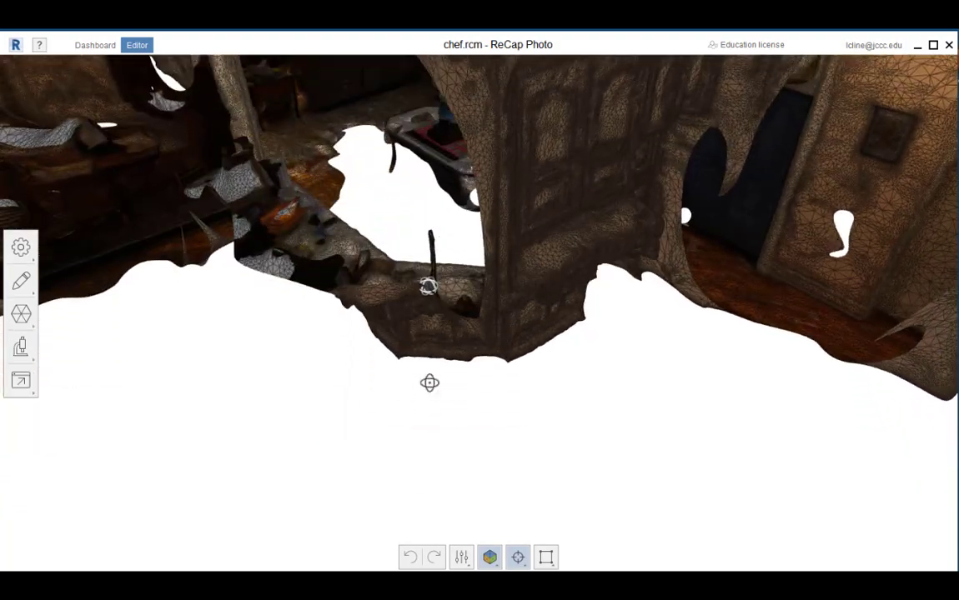
pyautogui.scroll(-3, 348, 326)
pyautogui.moveTo(349, 325); pyautogui.dragTo(403, 452, button='middle')
pyautogui.scroll(-1, 354, 354)
pyautogui.scroll(6, 359, 334)
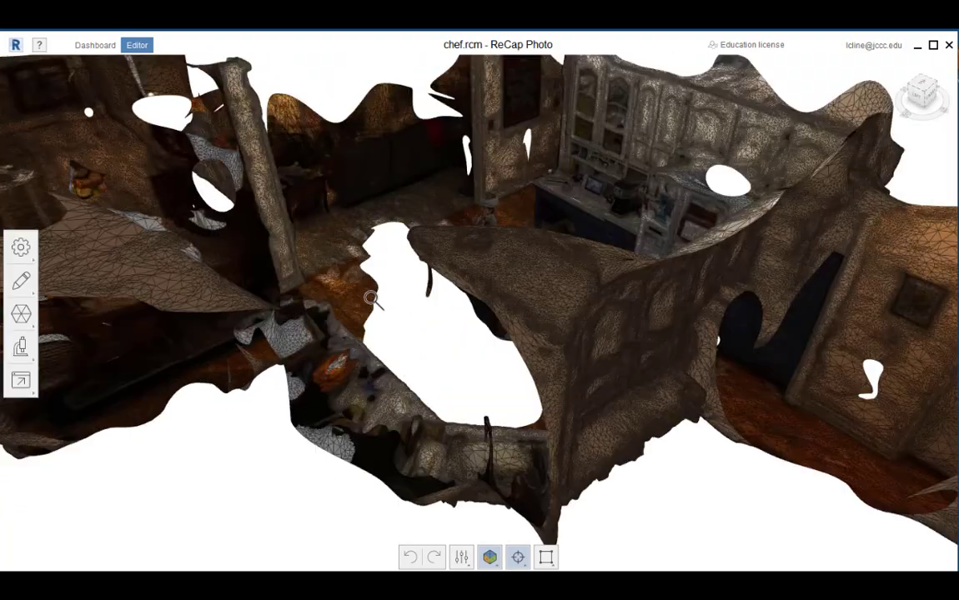
pyautogui.scroll(-2, 367, 368)
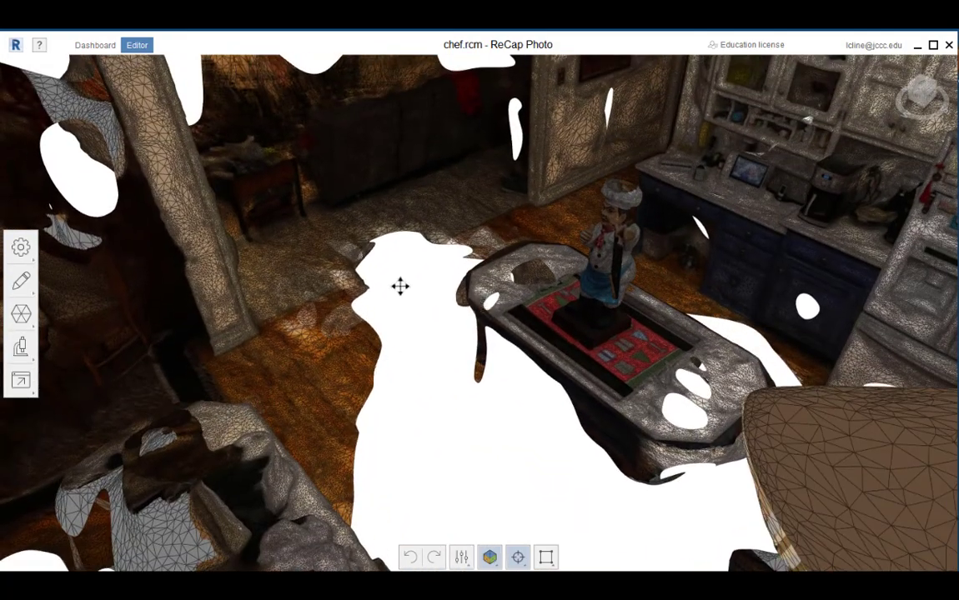
pyautogui.scroll(-2, 368, 279)
pyautogui.scroll(2, 361, 275)
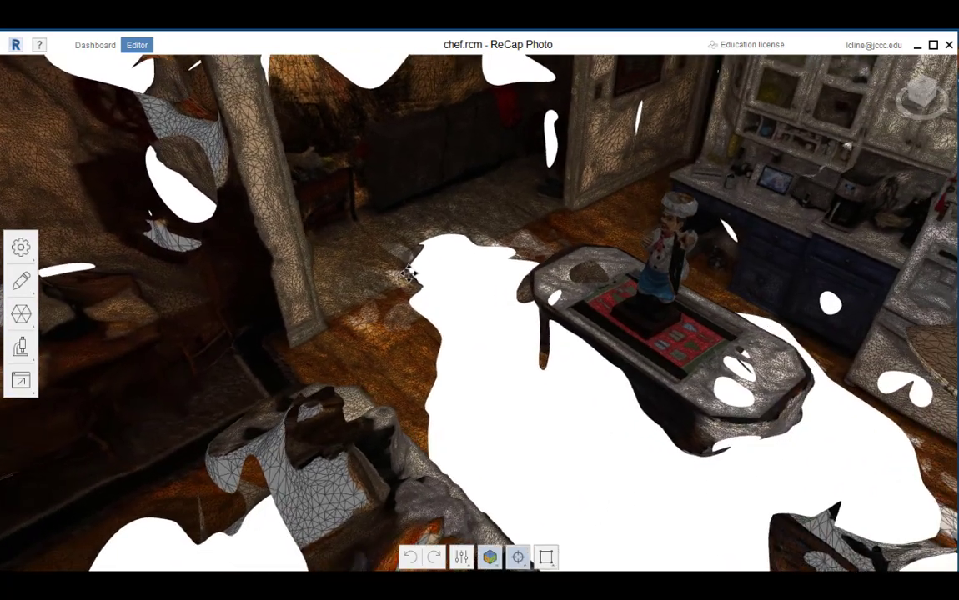
# Decimate the whole mesh to a target face count of 2,029,218
pyautogui.moveTo(20, 314)
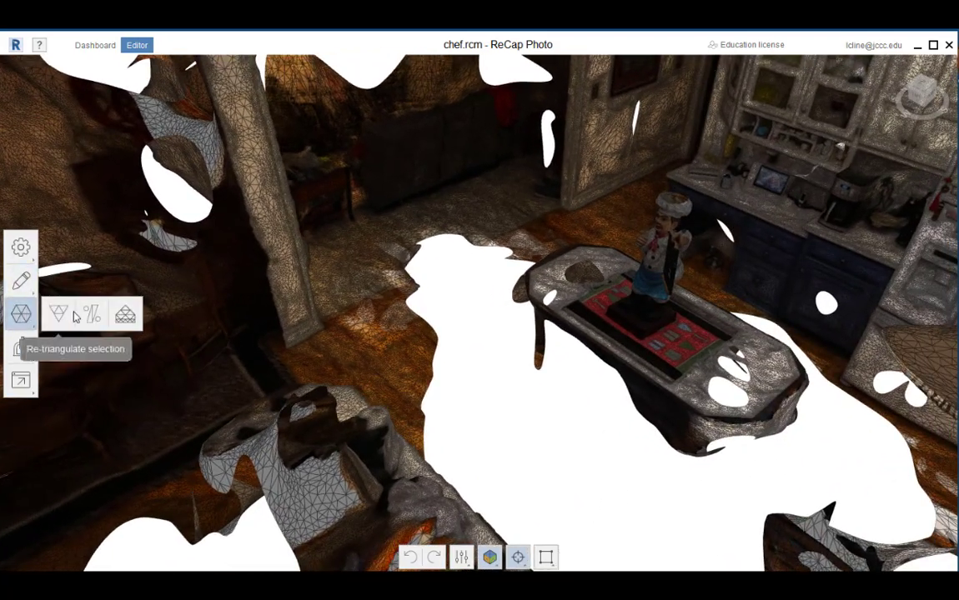
pyautogui.click(125, 313)
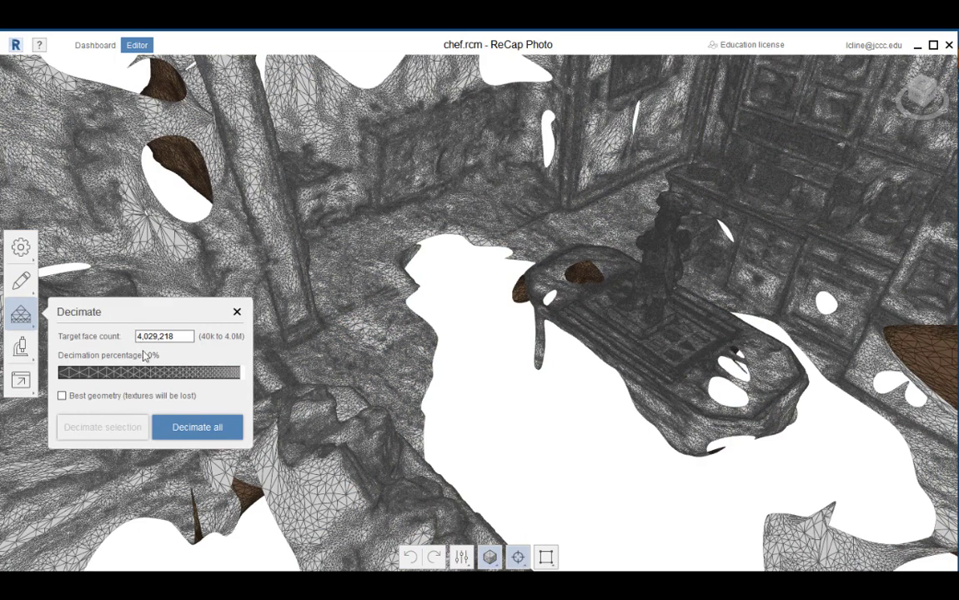
pyautogui.click(140, 336)
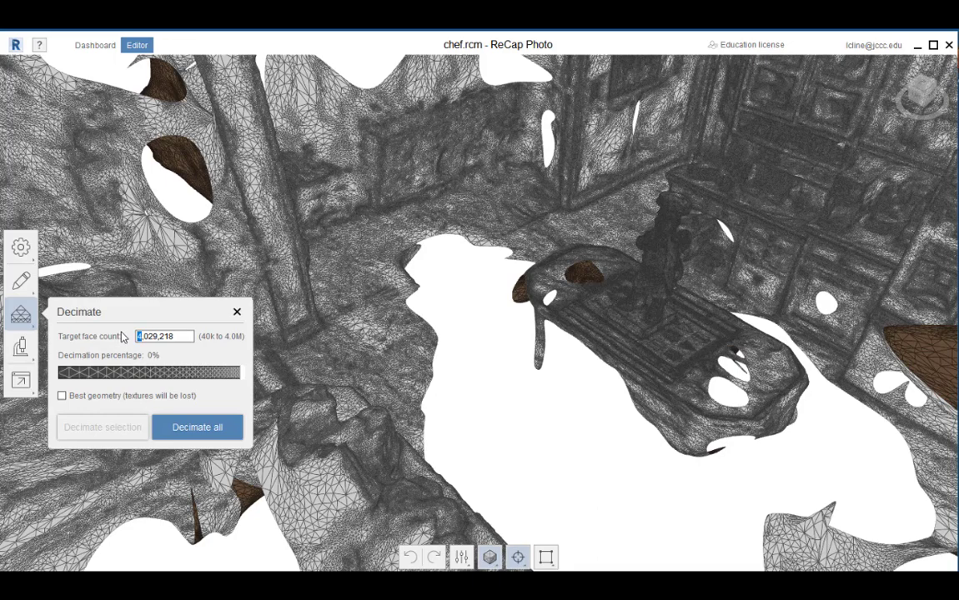
pyautogui.write('2')
pyautogui.click(179, 429)
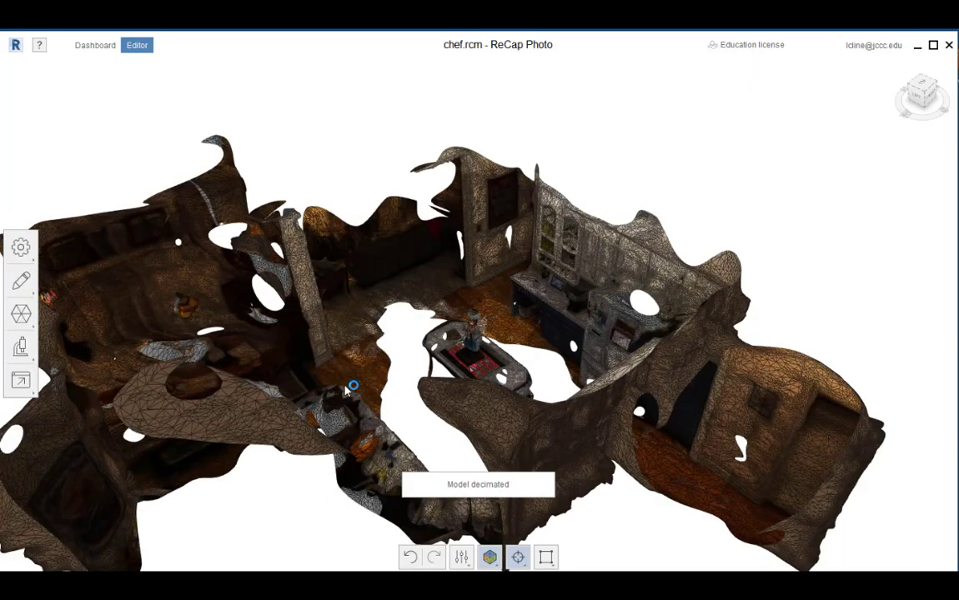
pyautogui.scroll(5, 338, 327)
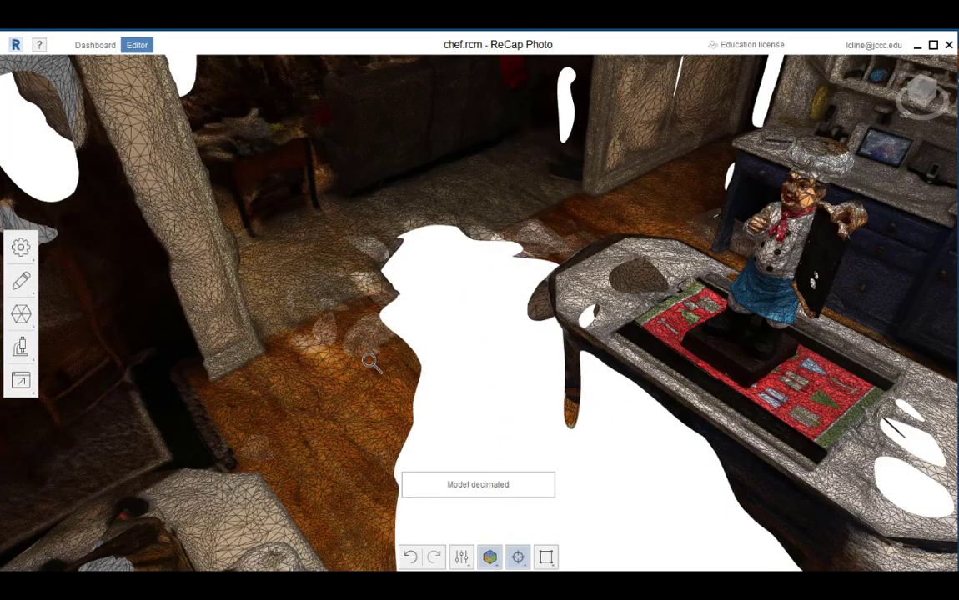
pyautogui.scroll(-3, 333, 326)
pyautogui.scroll(3, 302, 381)
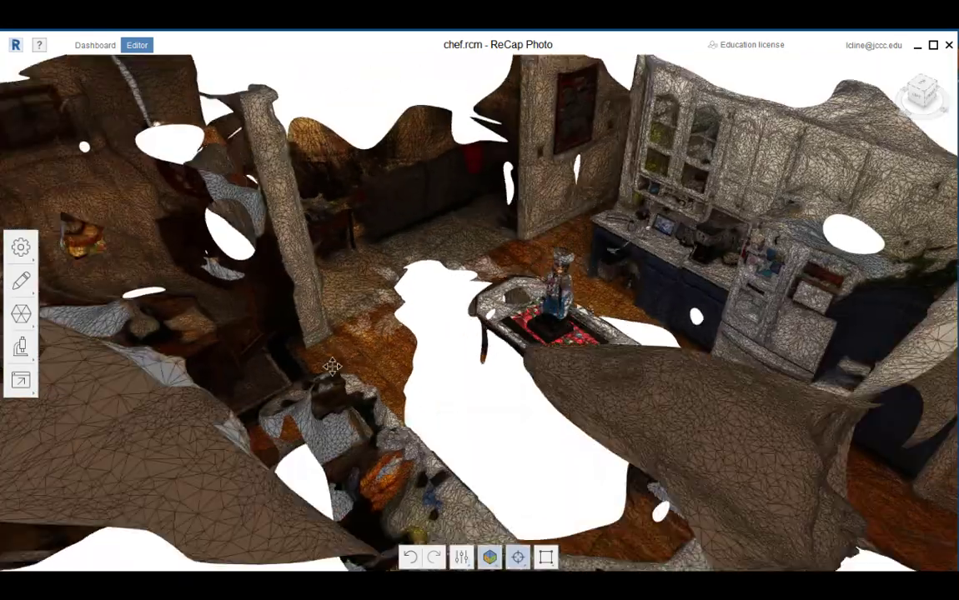
pyautogui.scroll(4, 659, 405)
pyautogui.scroll(-8, 672, 412)
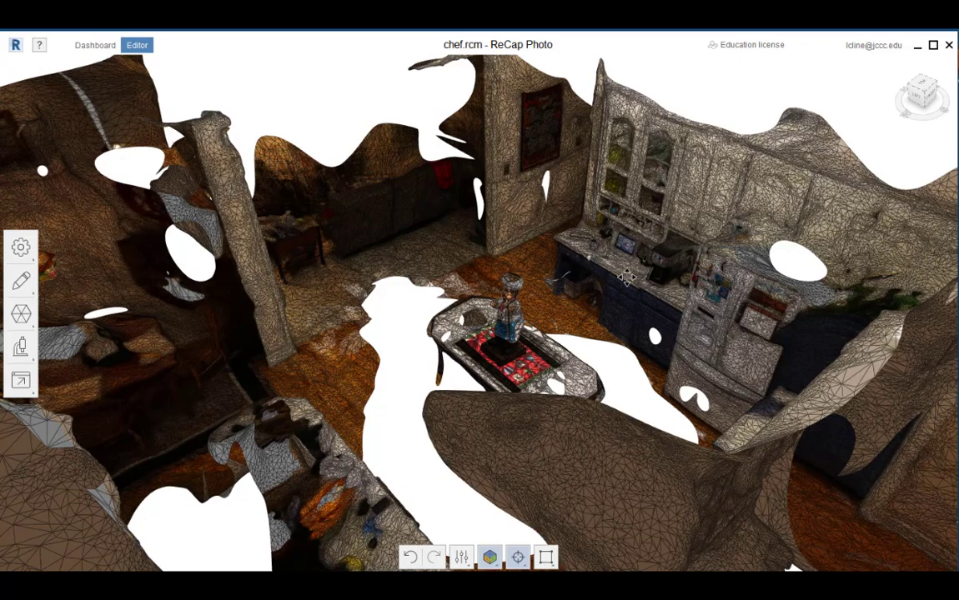
pyautogui.scroll(-2, 421, 340)
# Export the chef model in STL format
pyautogui.moveTo(421, 340); pyautogui.dragTo(547, 340)
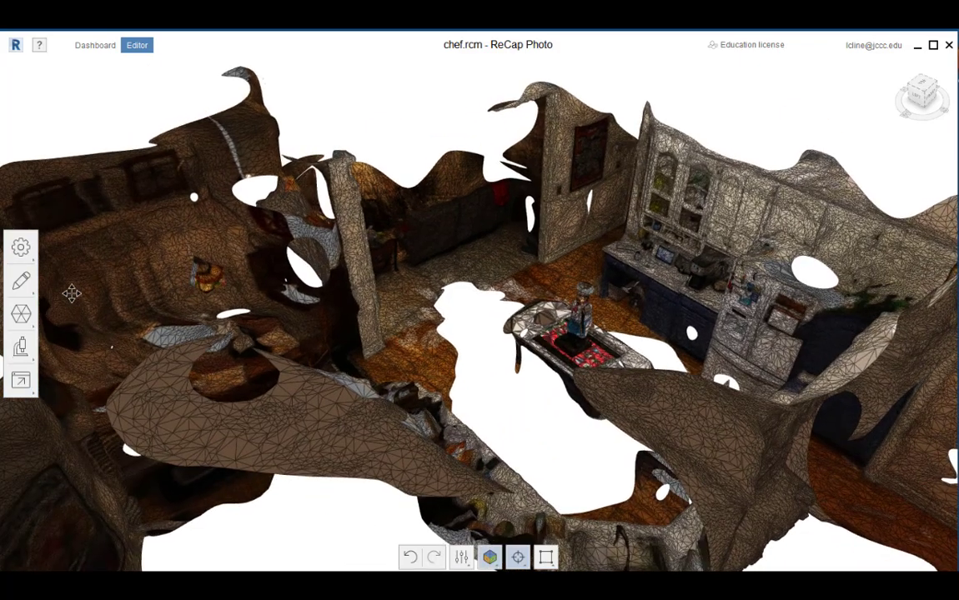
pyautogui.click(22, 381)
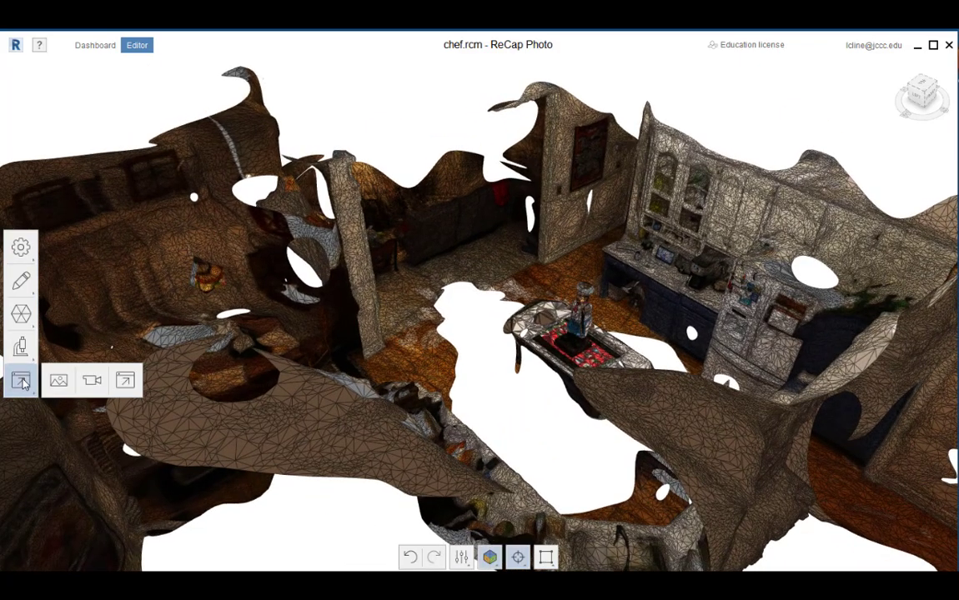
pyautogui.click(125, 380)
pyautogui.click(162, 316)
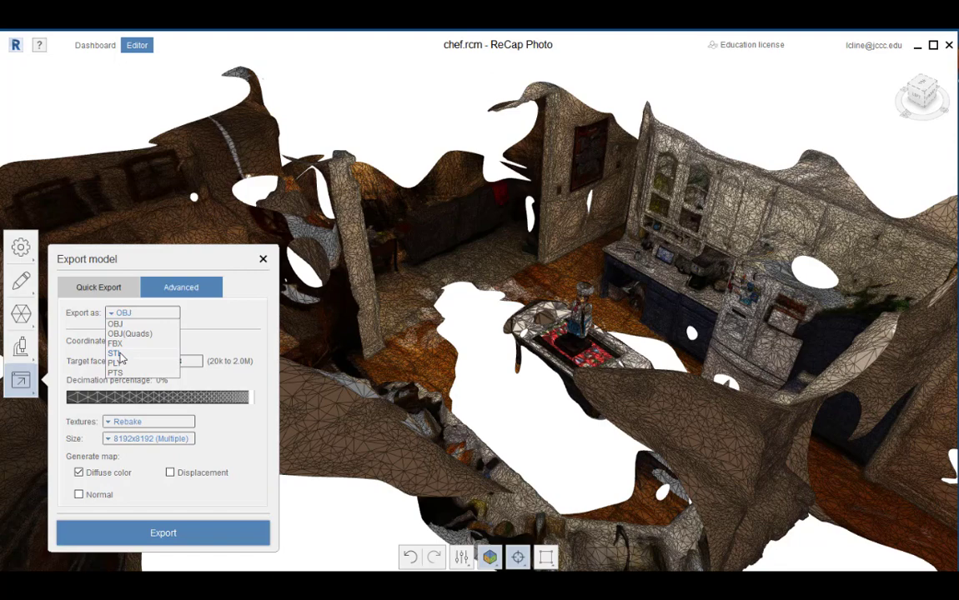
pyautogui.click(119, 356)
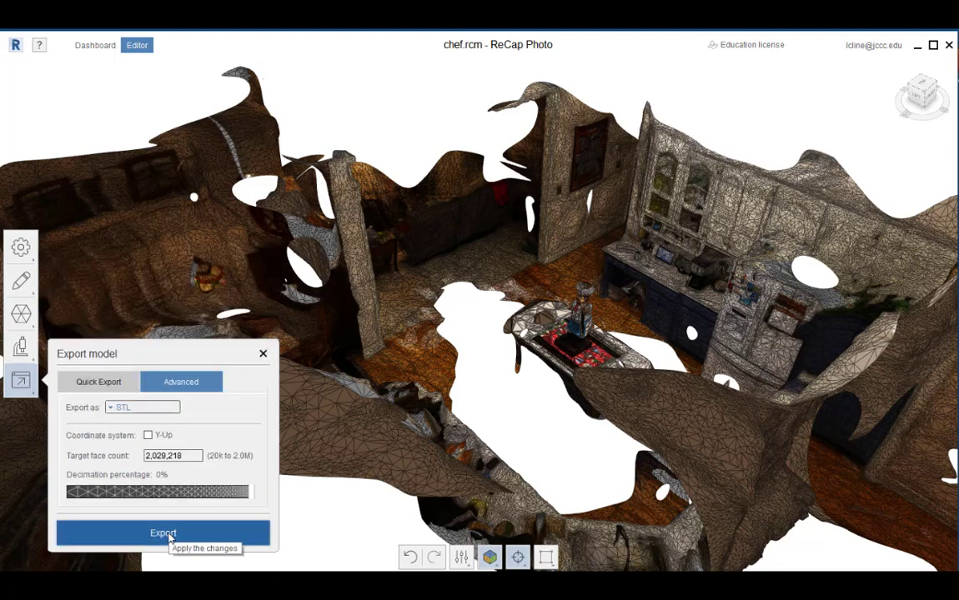
pyautogui.click(166, 533)
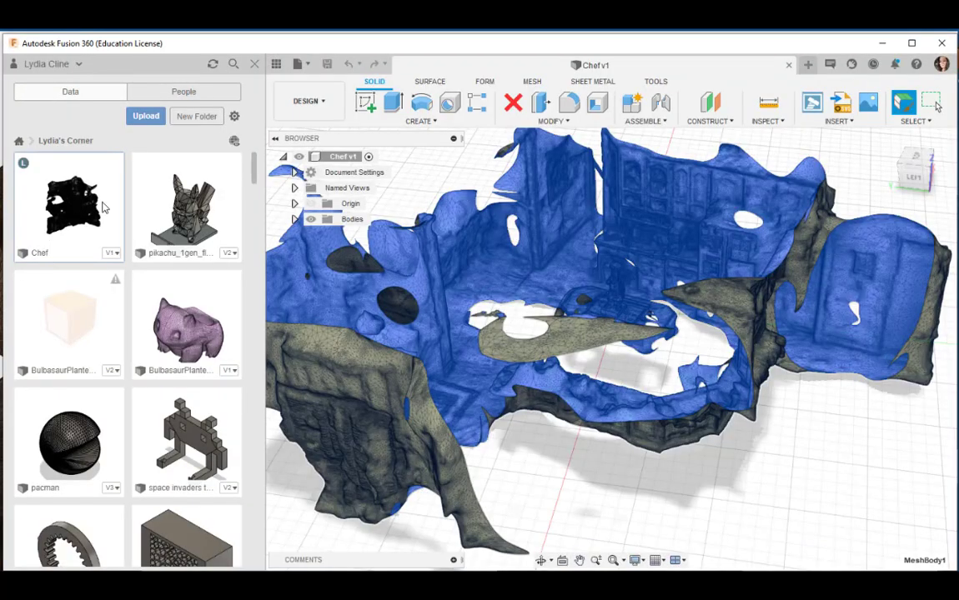
# Hide the Data panel and turn on design history capture for Chef v1
pyautogui.doubleClick(105, 207)
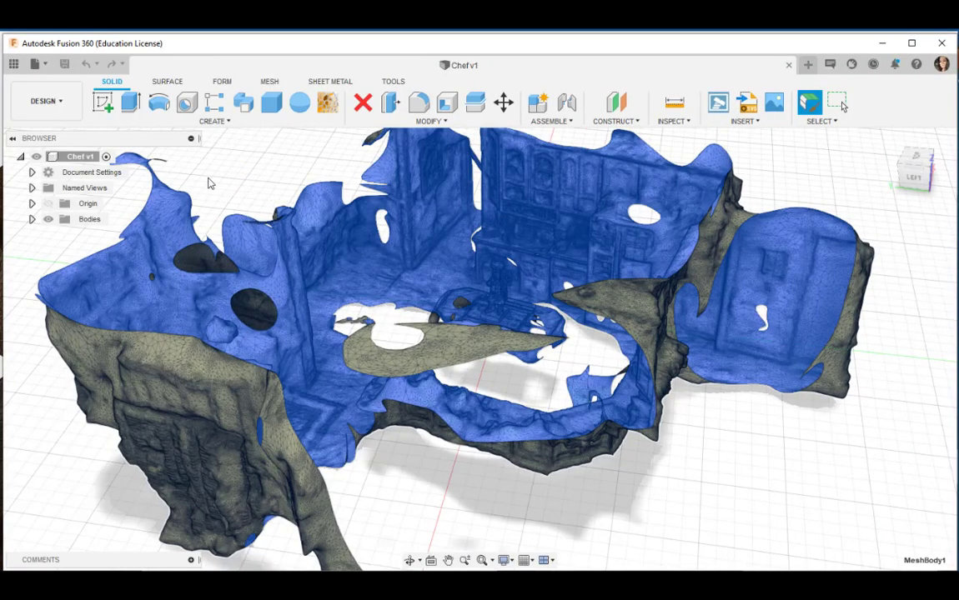
pyautogui.rightClick(75, 157)
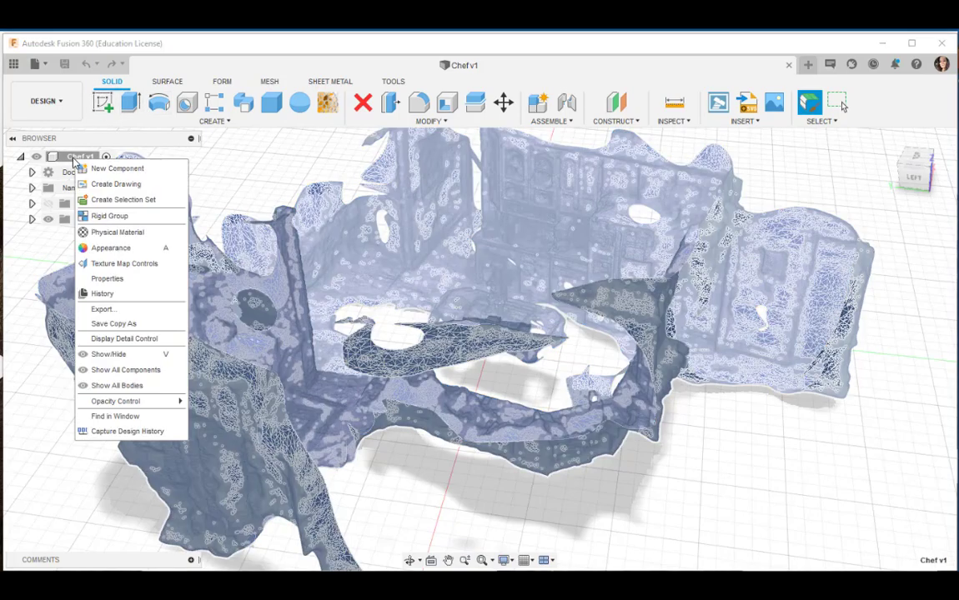
pyautogui.click(152, 428)
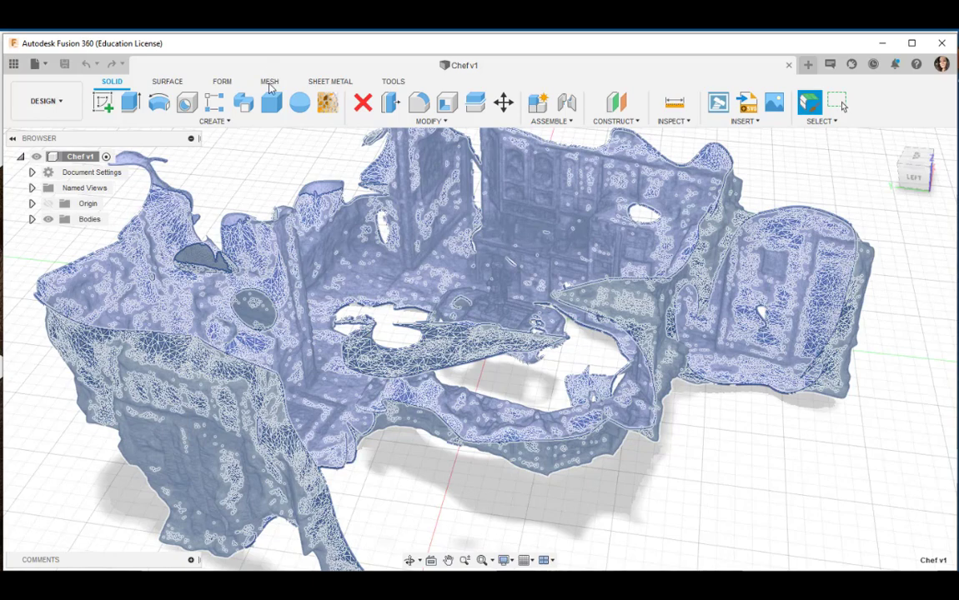
# Reduce the whole room mesh with an Adaptive reduction at density 0.137
pyautogui.click(269, 82)
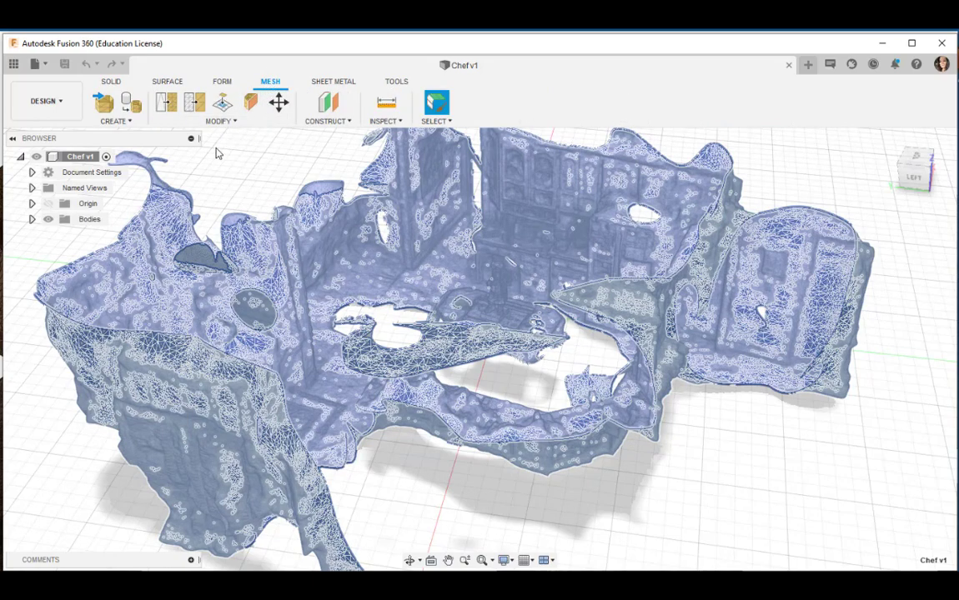
pyautogui.click(219, 122)
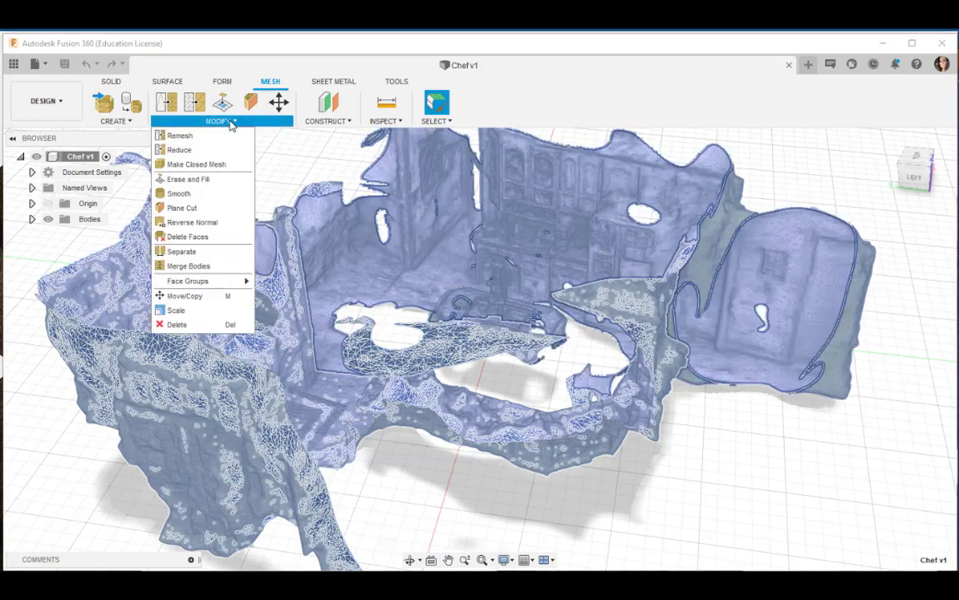
pyautogui.click(180, 150)
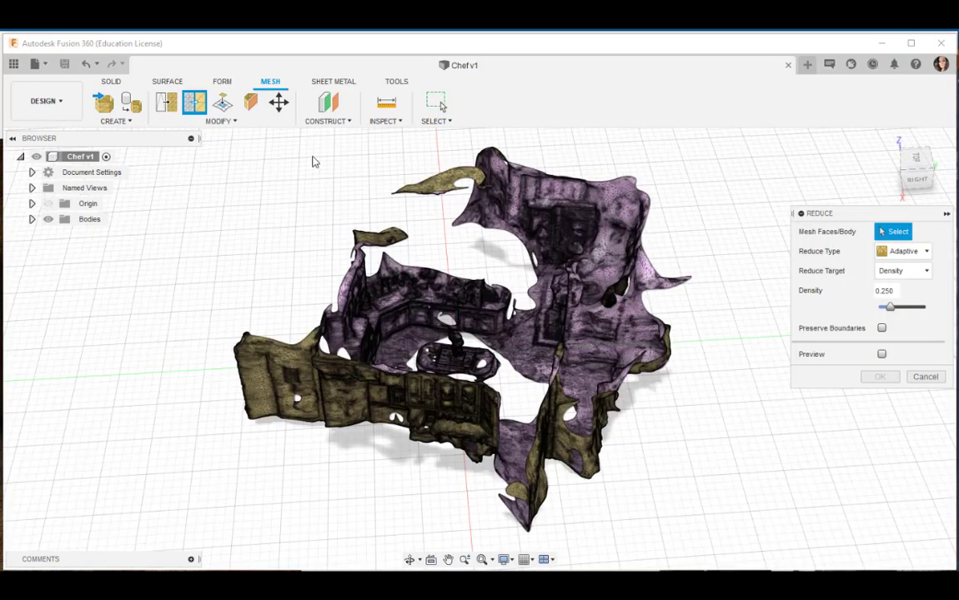
pyautogui.moveTo(232, 144); pyautogui.dragTo(728, 541)
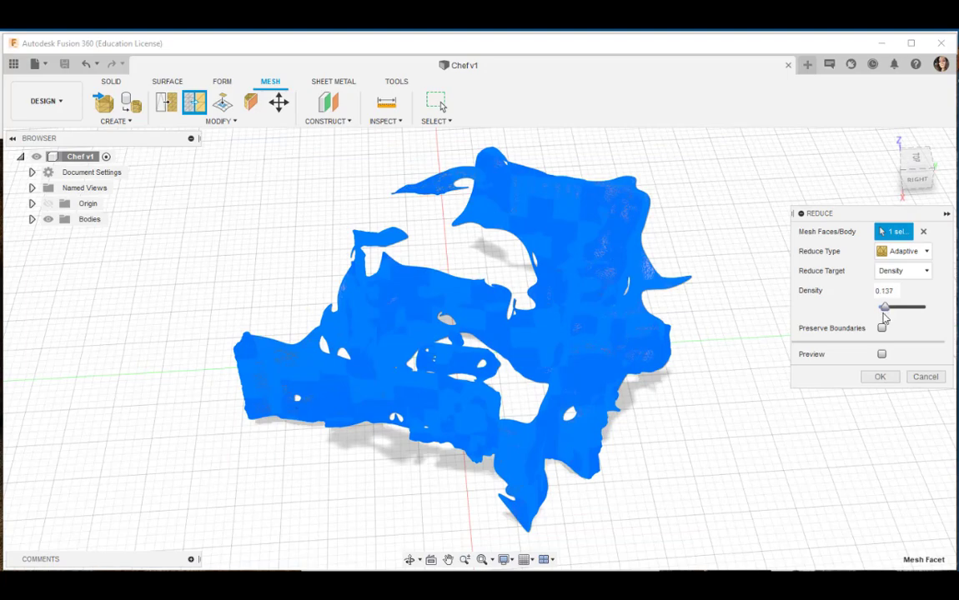
pyautogui.click(881, 379)
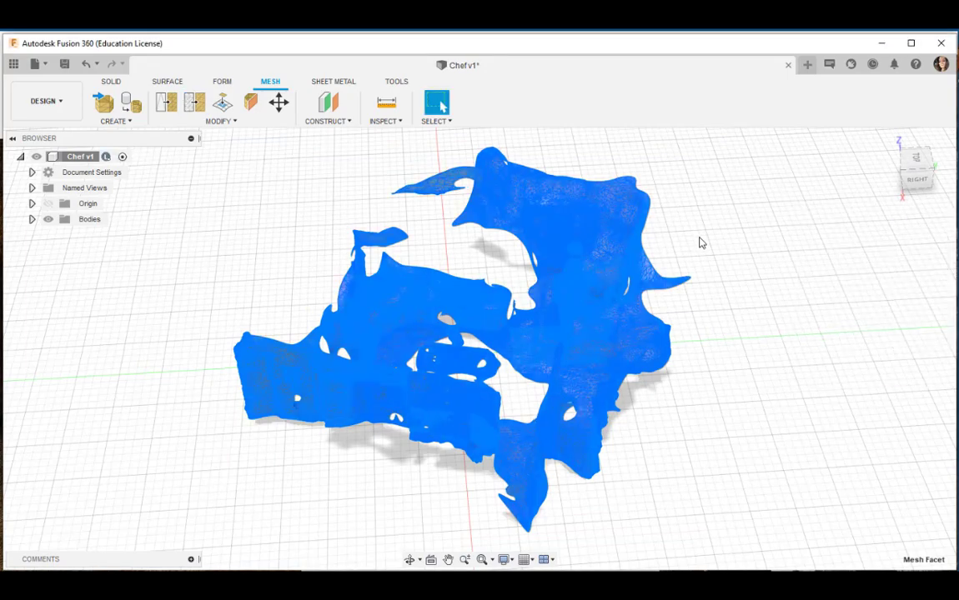
pyautogui.scroll(3, 439, 318)
pyautogui.scroll(5, 439, 318)
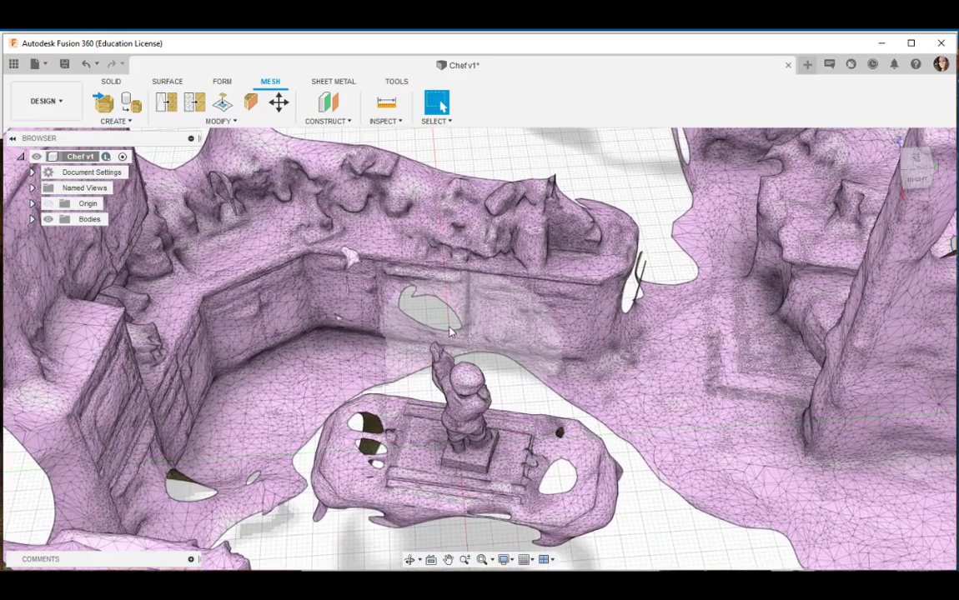
pyautogui.scroll(-6, 89, 290)
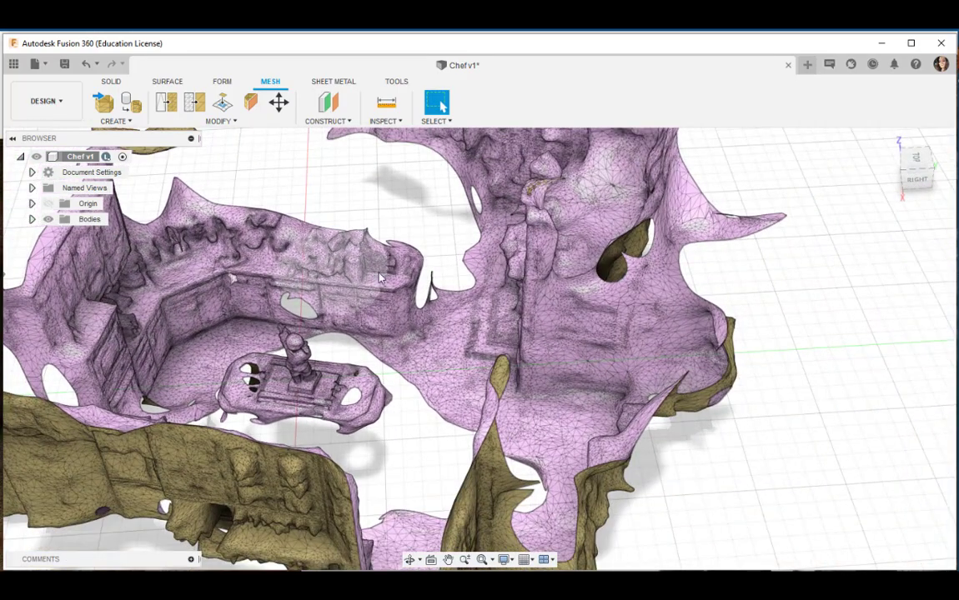
pyautogui.keyDown('shift'); pyautogui.moveTo(480, 267); pyautogui.dragTo(440, 104, button='middle'); pyautogui.keyUp('shift')
pyautogui.click(441, 104)
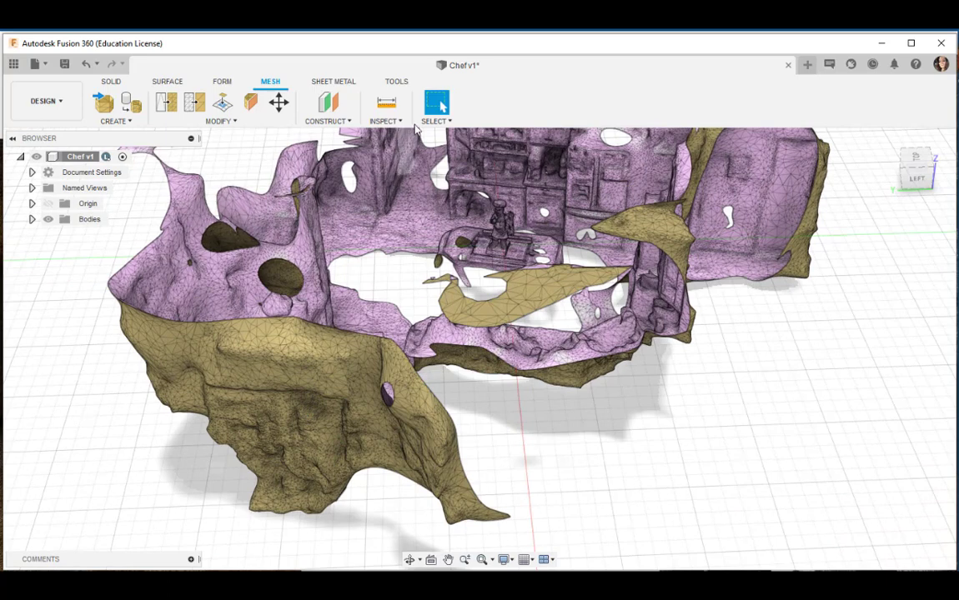
pyautogui.click(448, 122)
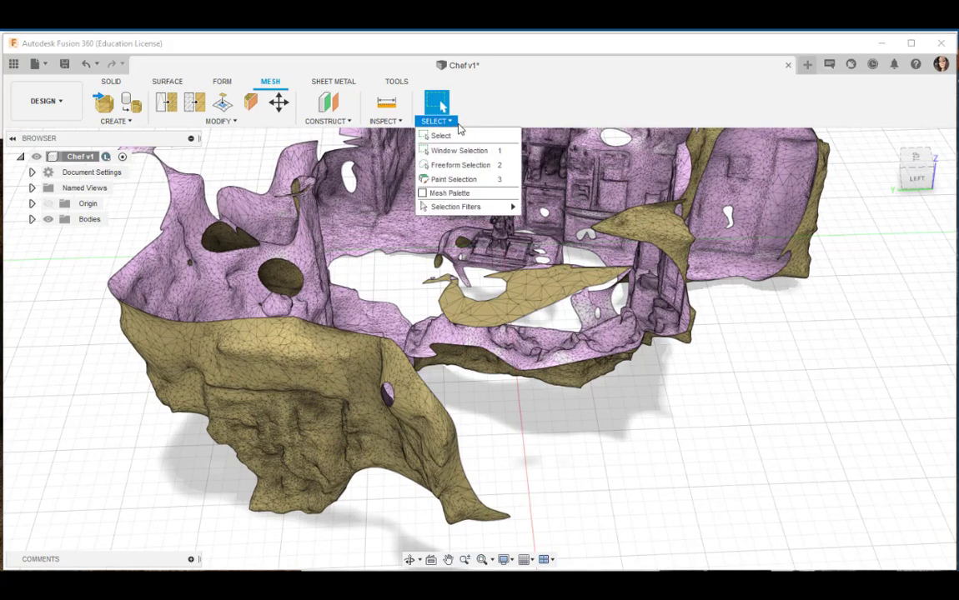
pyautogui.click(440, 180)
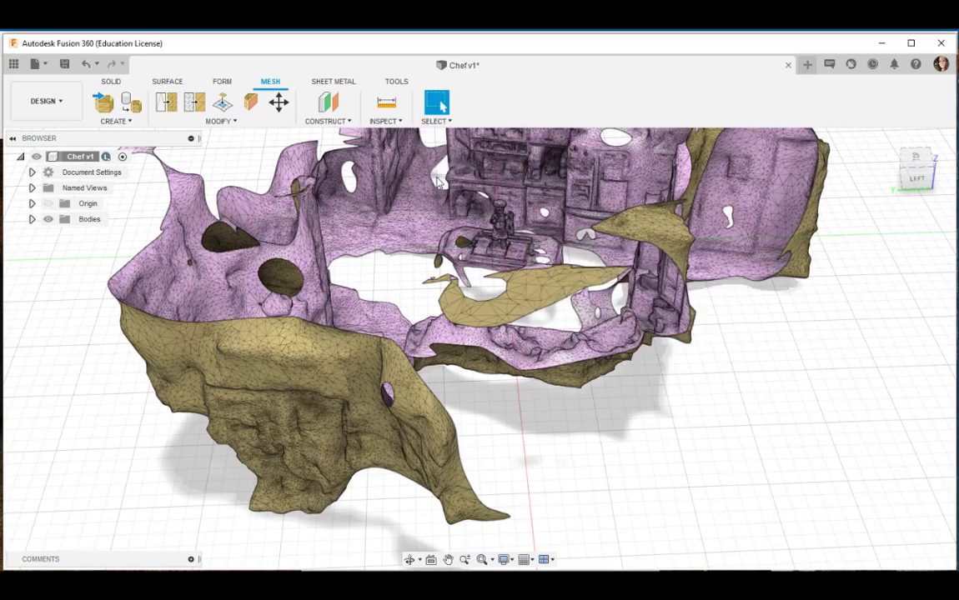
pyautogui.click(451, 122)
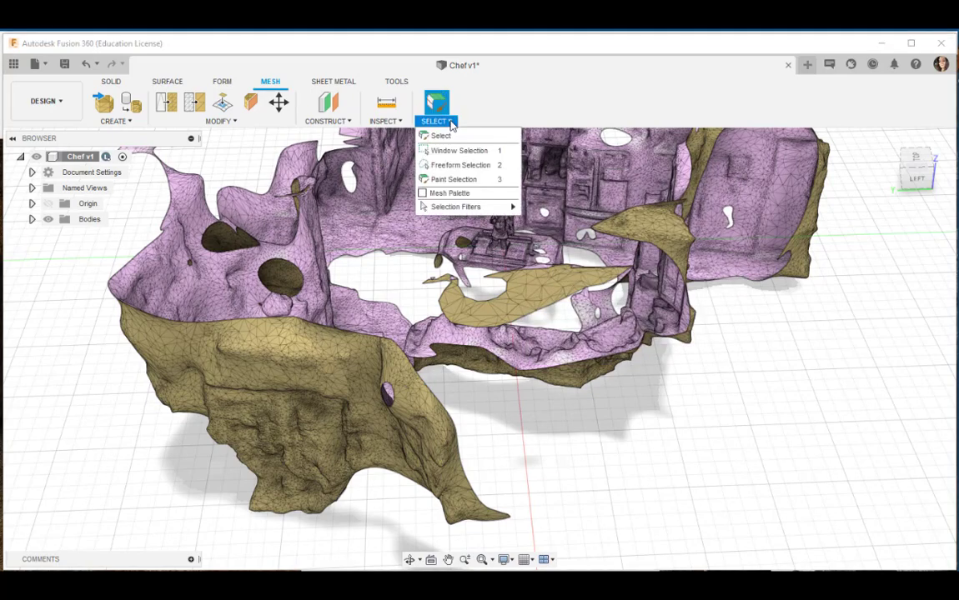
pyautogui.click(447, 193)
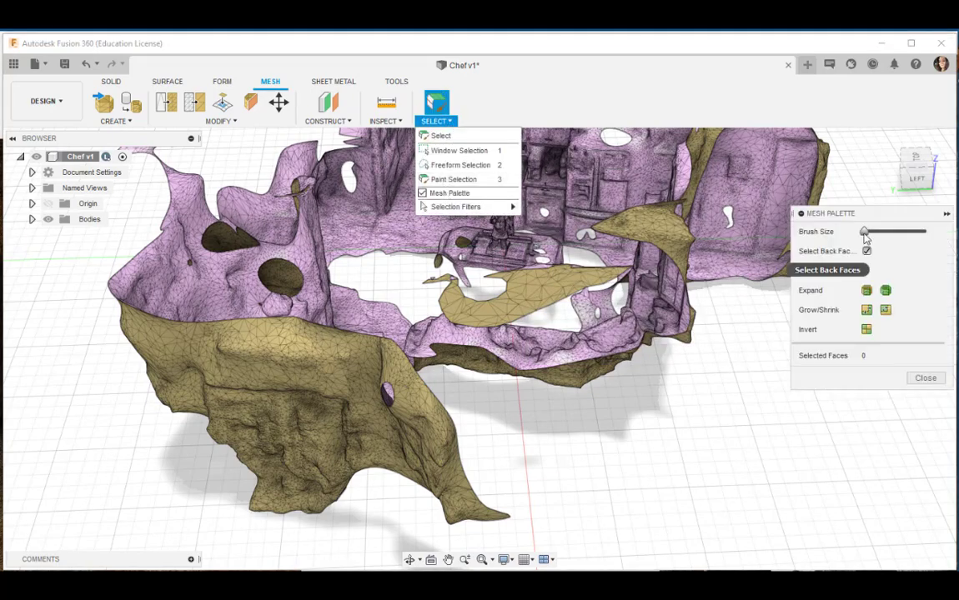
pyautogui.moveTo(866, 232); pyautogui.dragTo(886, 232)
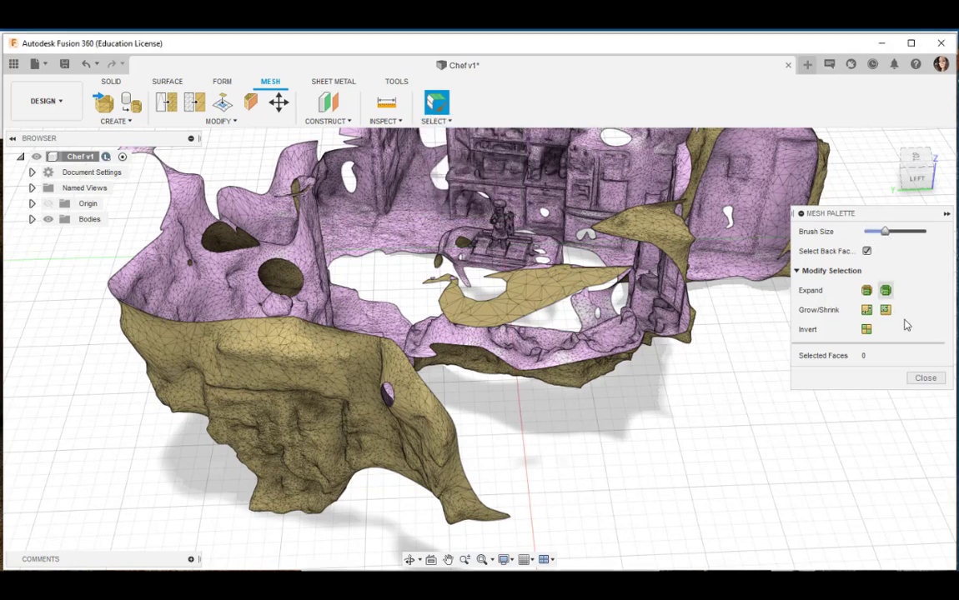
pyautogui.click(924, 379)
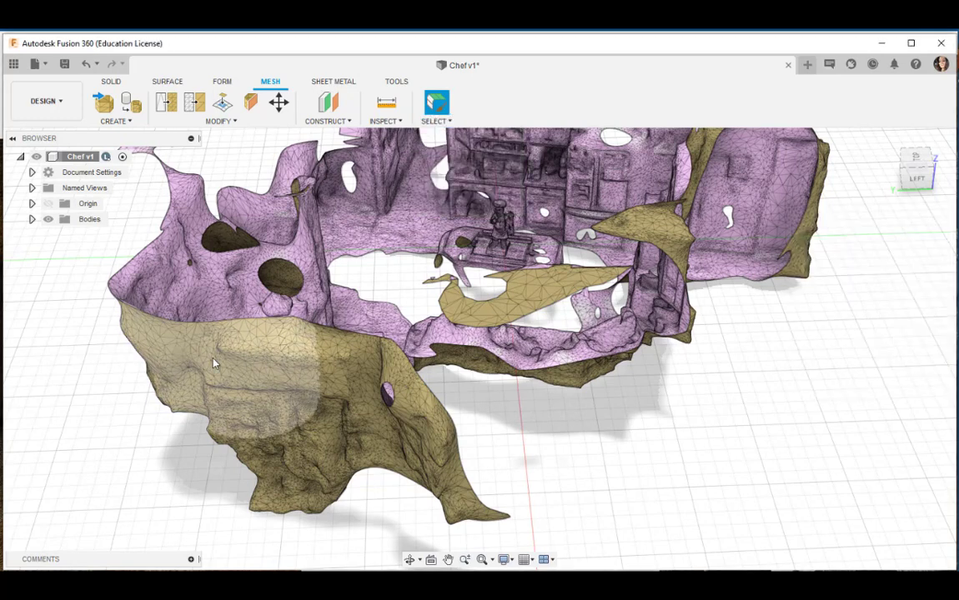
pyautogui.moveTo(213, 363)
pyautogui.mouseDown()
pyautogui.moveTo(323, 443)
pyautogui.moveTo(419, 480)
pyautogui.moveTo(426, 467)
pyautogui.moveTo(401, 434)
pyautogui.moveTo(284, 383)
pyautogui.moveTo(247, 337)
pyautogui.moveTo(246, 286)
pyautogui.moveTo(260, 240)
pyautogui.moveTo(214, 215)
pyautogui.moveTo(152, 199)
pyautogui.moveTo(168, 332)
pyautogui.moveTo(122, 335)
pyautogui.moveTo(222, 498)
pyautogui.moveTo(280, 514)
pyautogui.moveTo(345, 391)
pyautogui.moveTo(320, 294)
pyautogui.mouseUp()
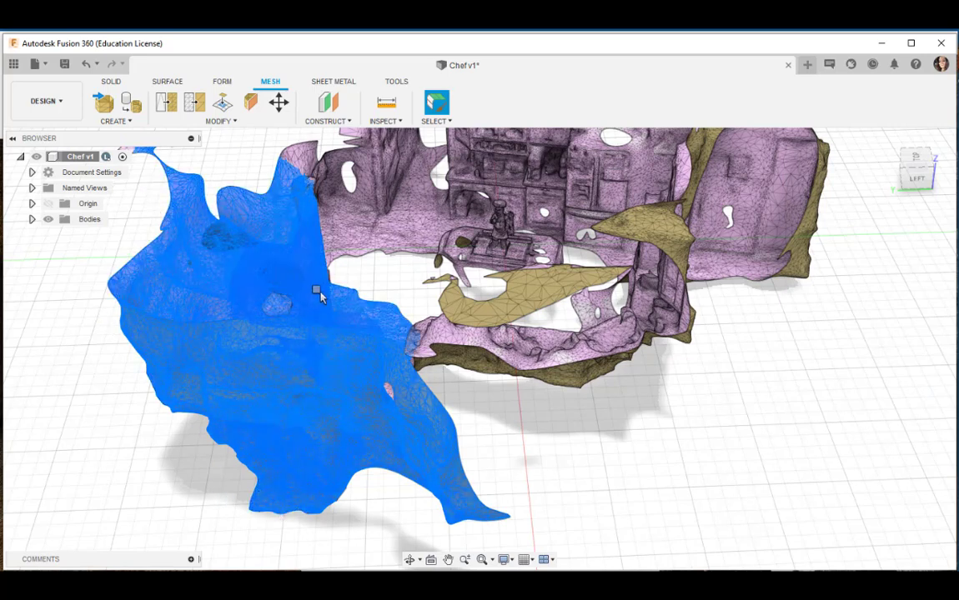
pyautogui.press('Delete')
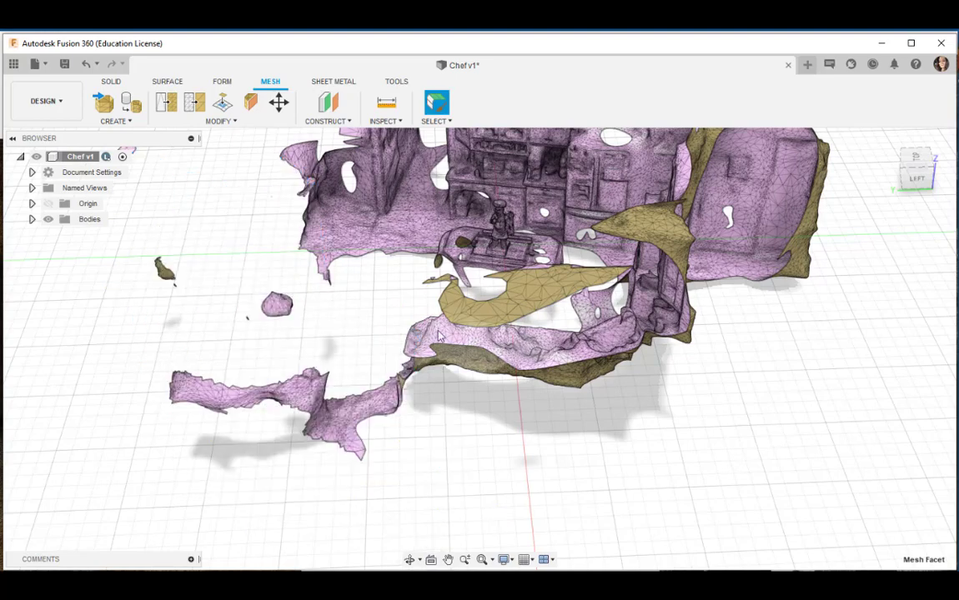
pyautogui.keyDown('shift'); pyautogui.moveTo(332, 310); pyautogui.dragTo(370, 482, button='middle'); pyautogui.keyUp('shift')
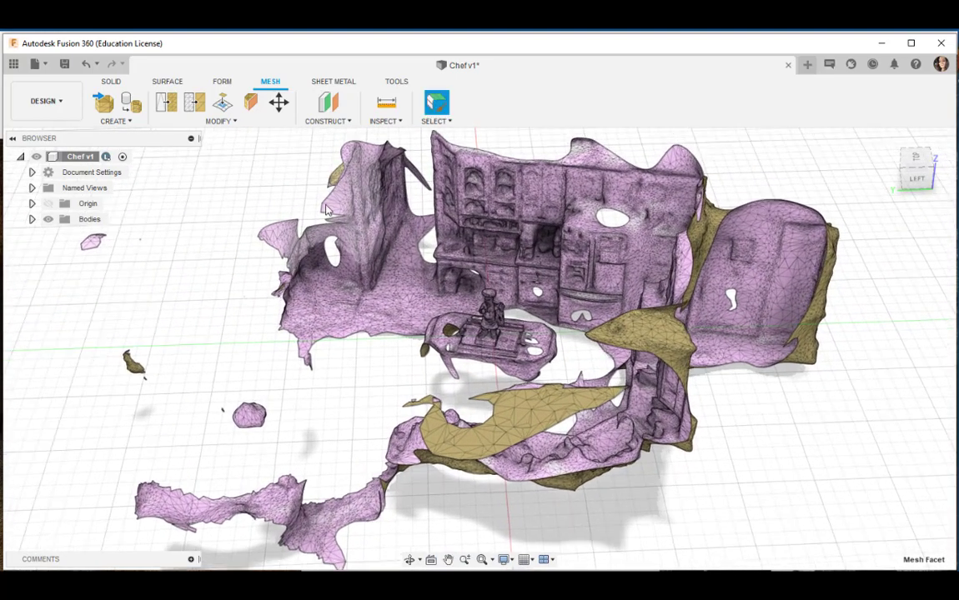
pyautogui.moveTo(271, 241)
pyautogui.mouseDown()
pyautogui.moveTo(342, 196)
pyautogui.moveTo(257, 411)
pyautogui.moveTo(129, 350)
pyautogui.moveTo(148, 504)
pyautogui.moveTo(304, 548)
pyautogui.mouseUp()
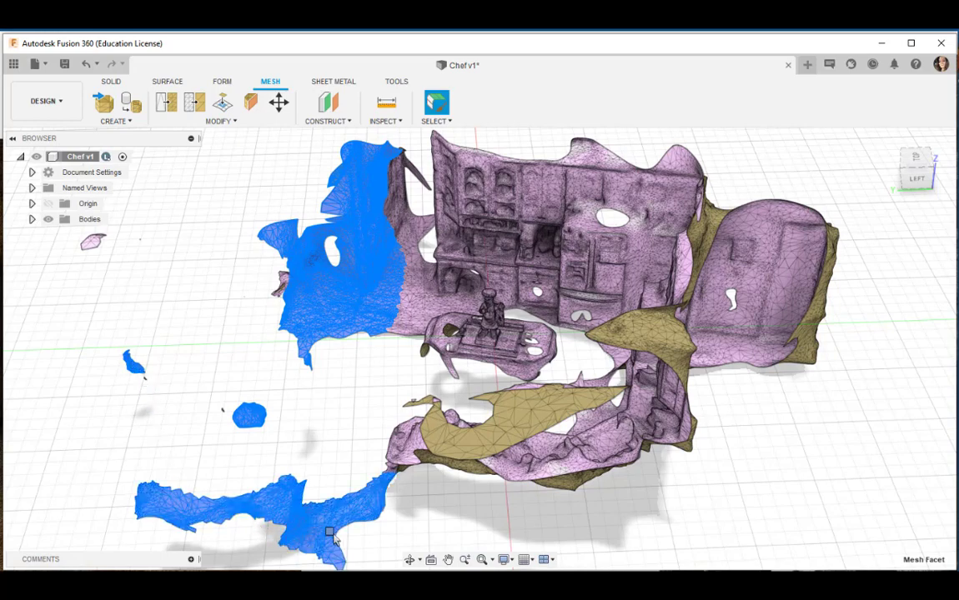
pyautogui.press('Delete')
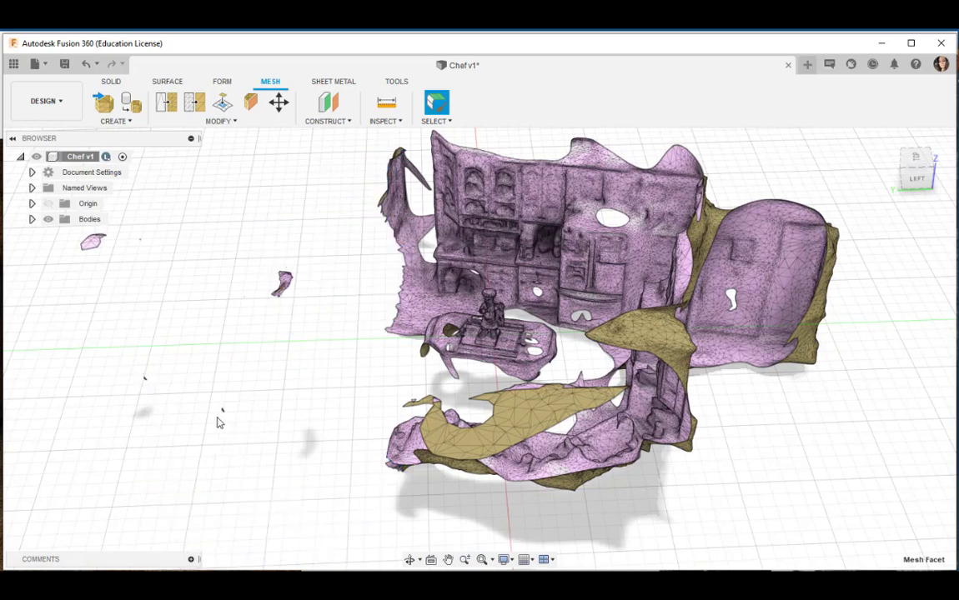
pyautogui.keyDown('shift'); pyautogui.moveTo(234, 461); pyautogui.dragTo(250, 476, button='middle'); pyautogui.keyUp('shift')
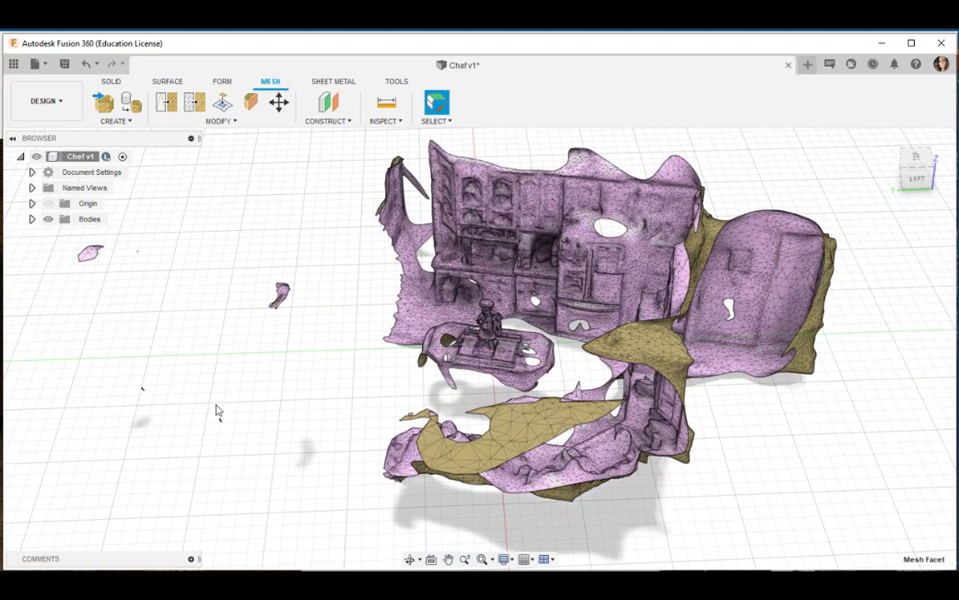
# Plane-cut the mesh along the XY plane at -83.338 mm with Uniform fill
pyautogui.click(235, 127)
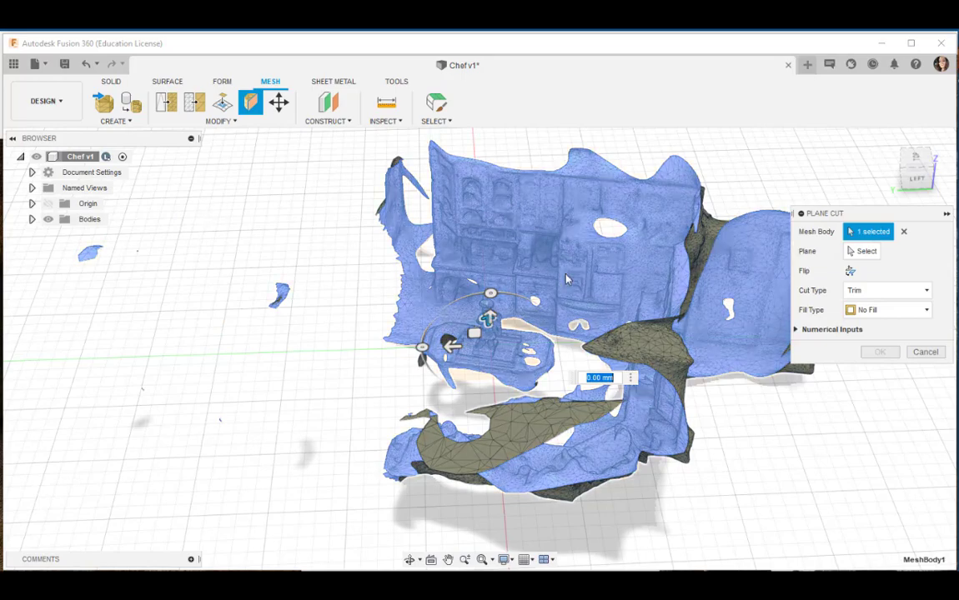
pyautogui.keyDown('shift'); pyautogui.moveTo(508, 246); pyautogui.dragTo(351, 437, button='middle'); pyautogui.keyUp('shift')
pyautogui.click(373, 394)
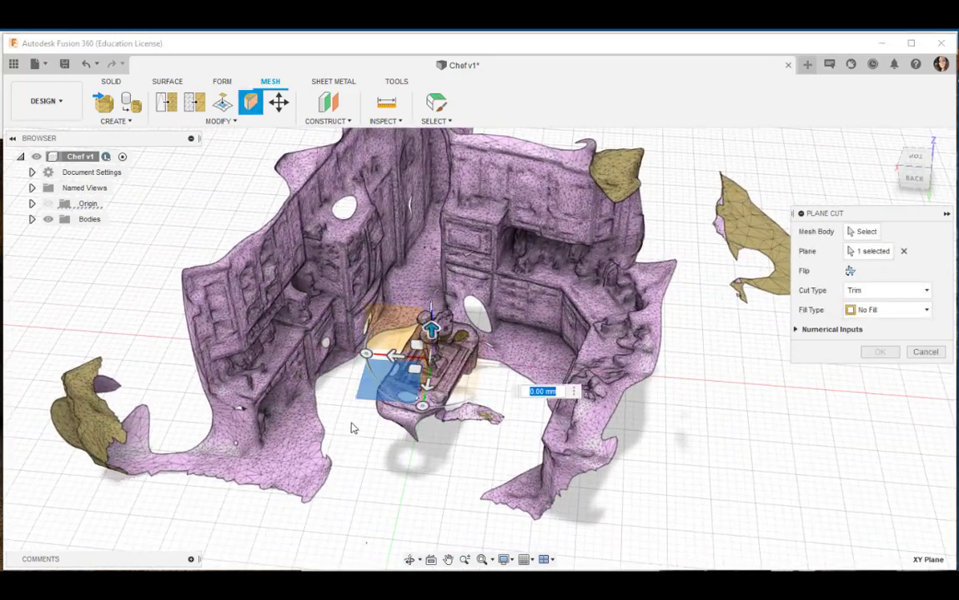
pyautogui.scroll(6, 398, 392)
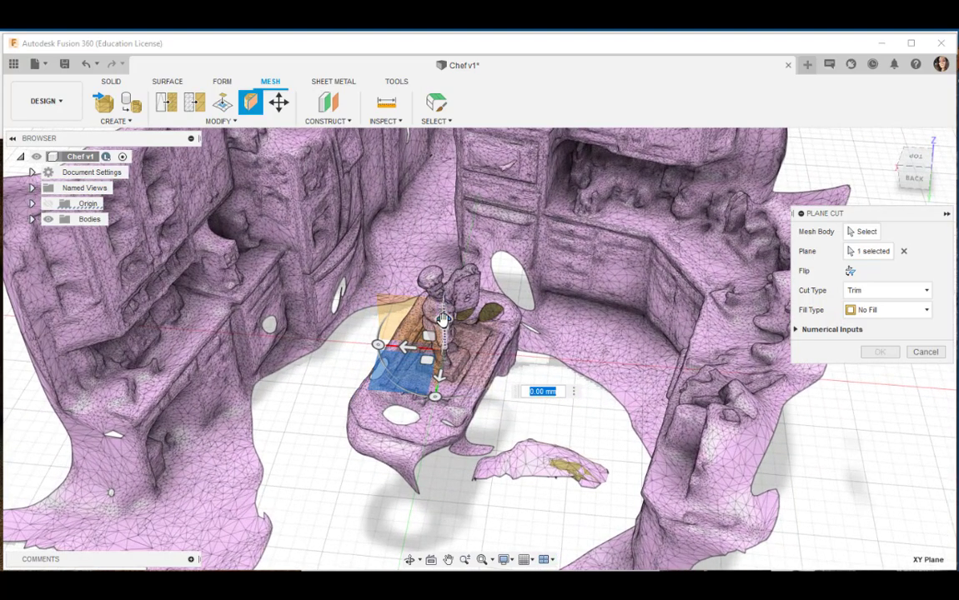
pyautogui.moveTo(443, 320); pyautogui.dragTo(406, 469)
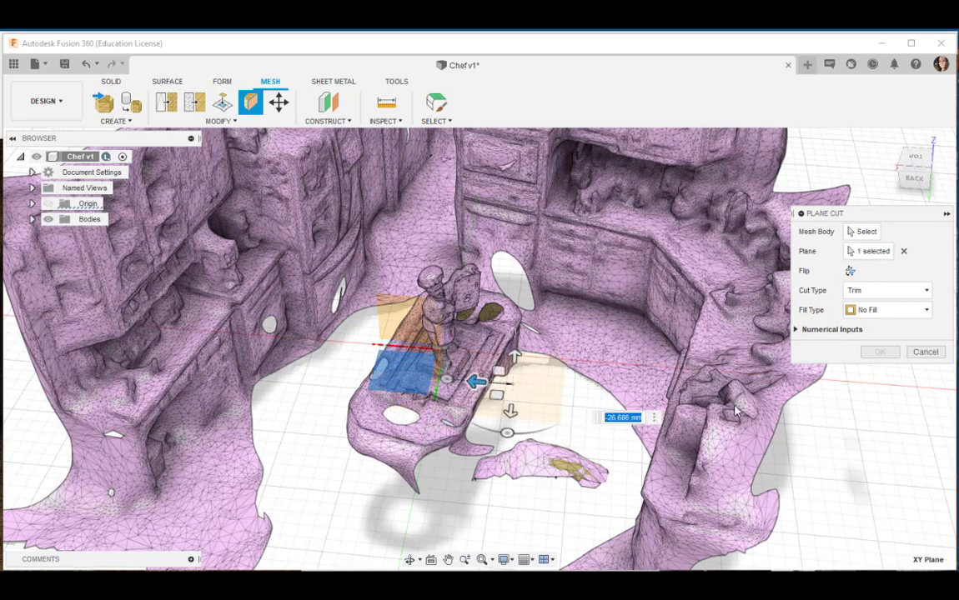
pyautogui.click(871, 309)
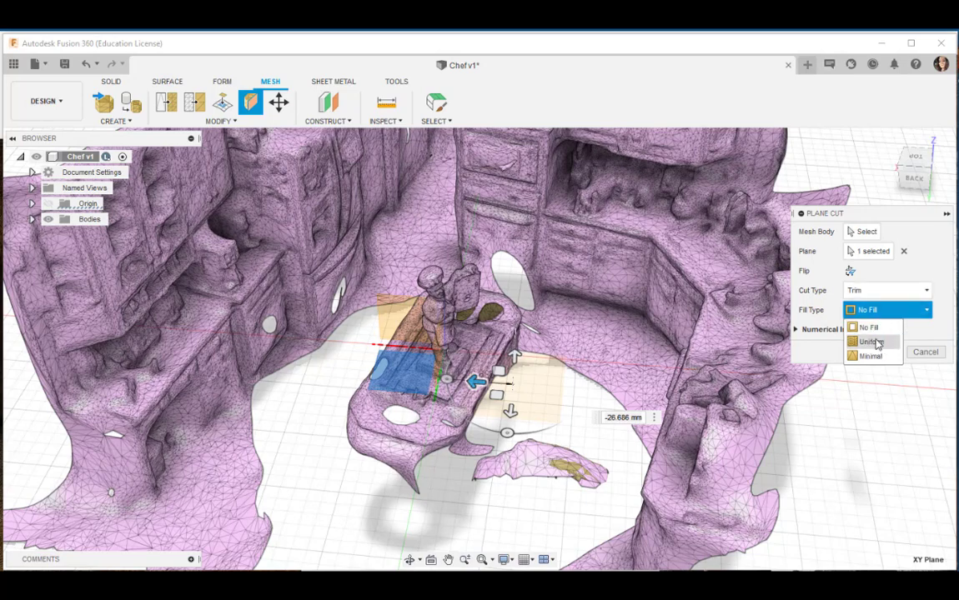
pyautogui.click(871, 342)
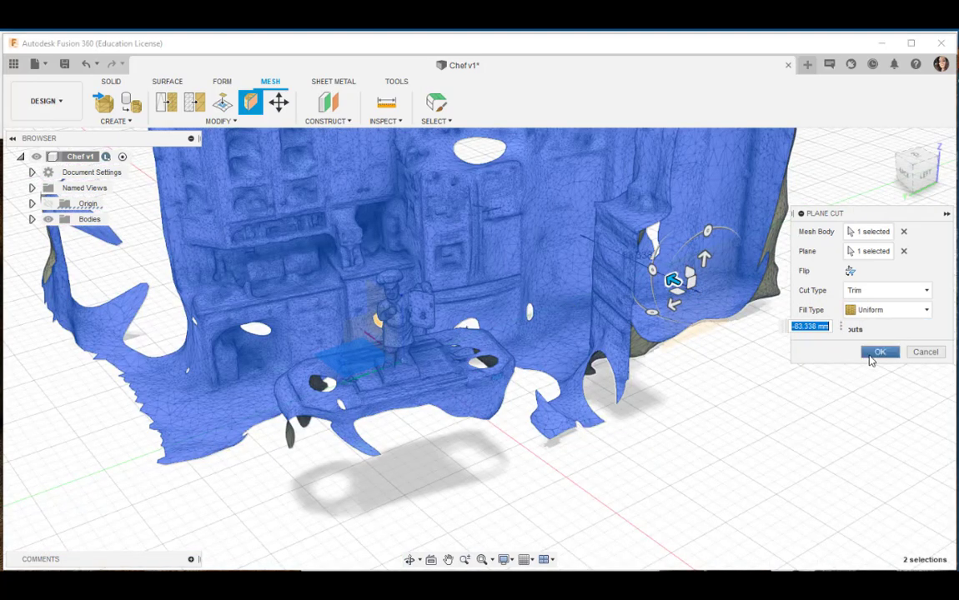
pyautogui.click(880, 353)
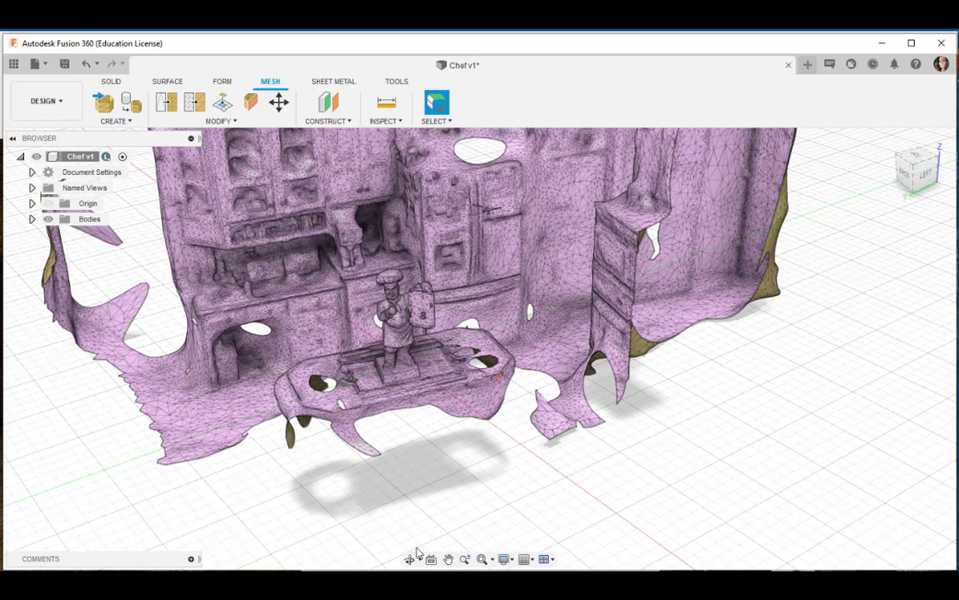
pyautogui.scroll(-5, 243, 488)
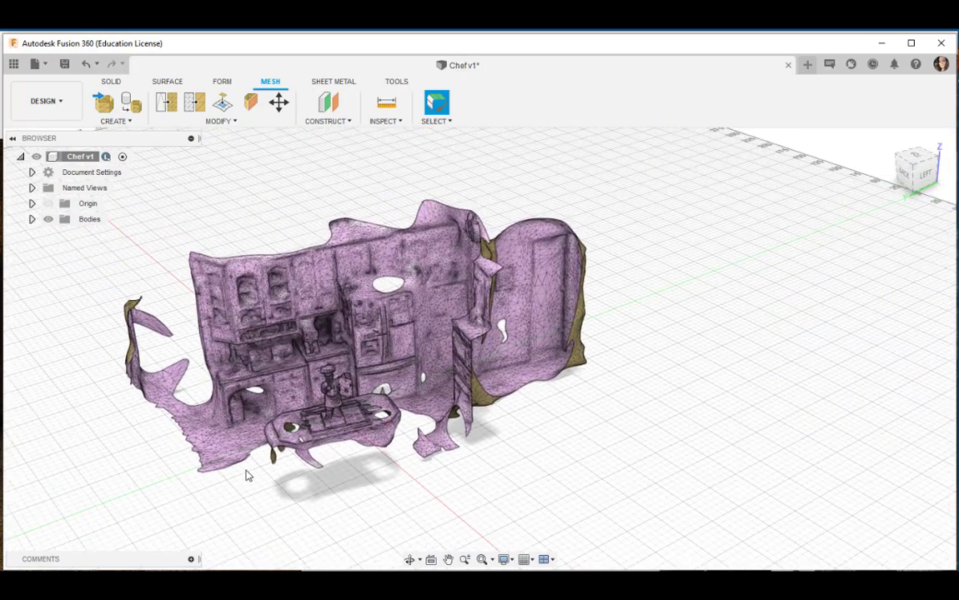
pyautogui.scroll(2, 225, 478)
# Start a Plane Cut on the kitchen mesh and pick the cutting plane
pyautogui.keyDown('shift'); pyautogui.moveTo(216, 482); pyautogui.dragTo(255, 482, button='middle'); pyautogui.keyUp('shift')
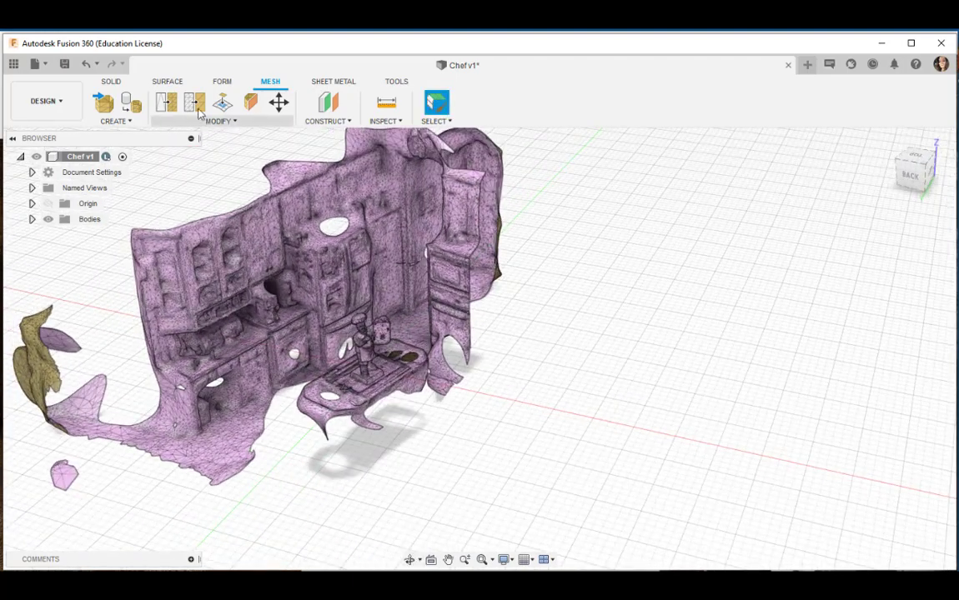
pyautogui.click(234, 124)
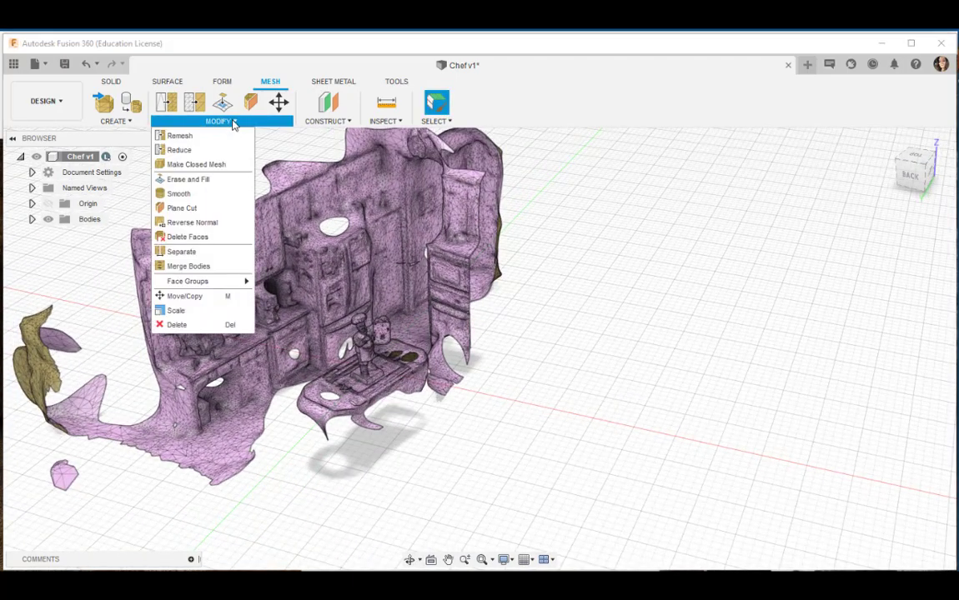
pyautogui.click(188, 209)
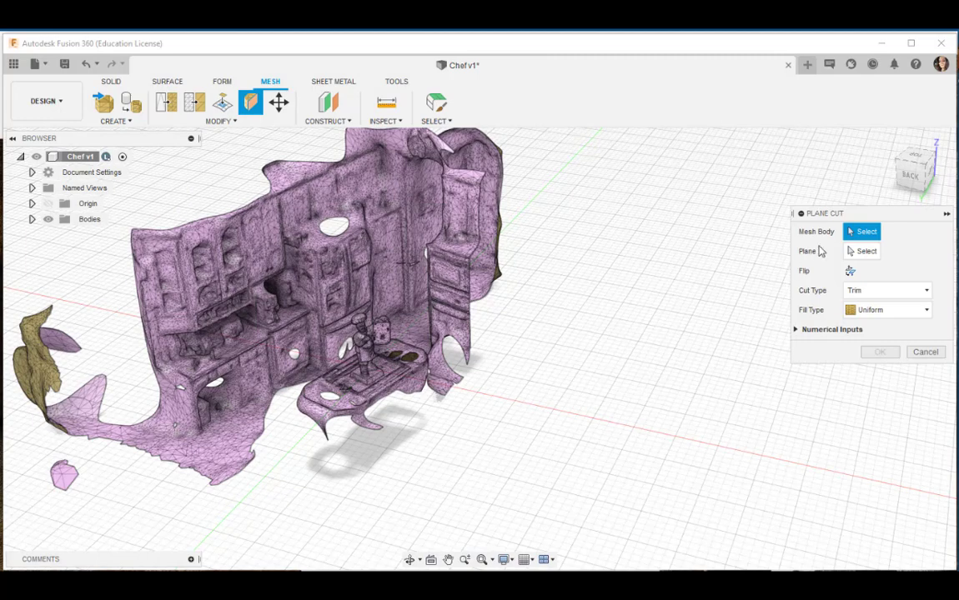
pyautogui.click(338, 177)
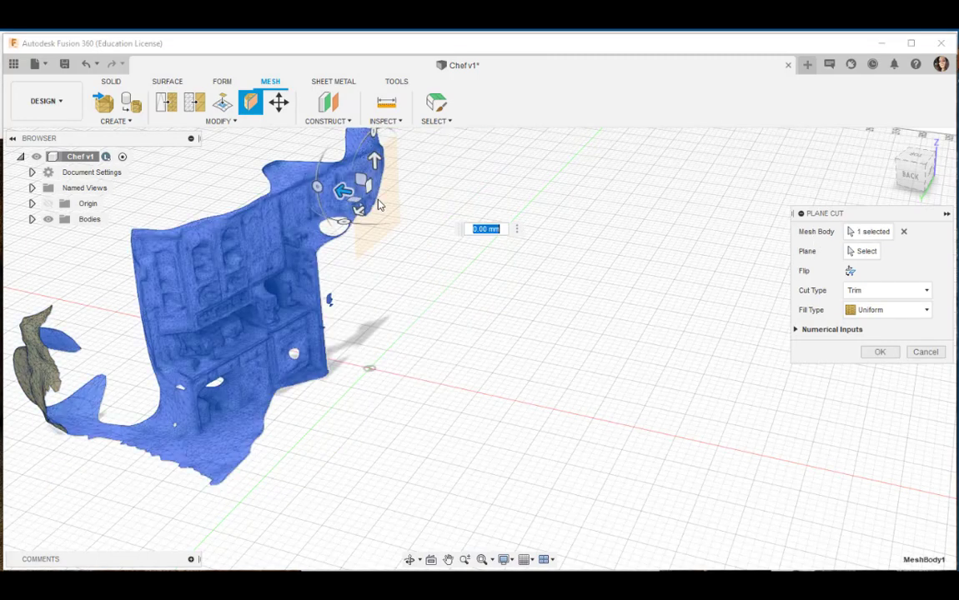
pyautogui.click(865, 251)
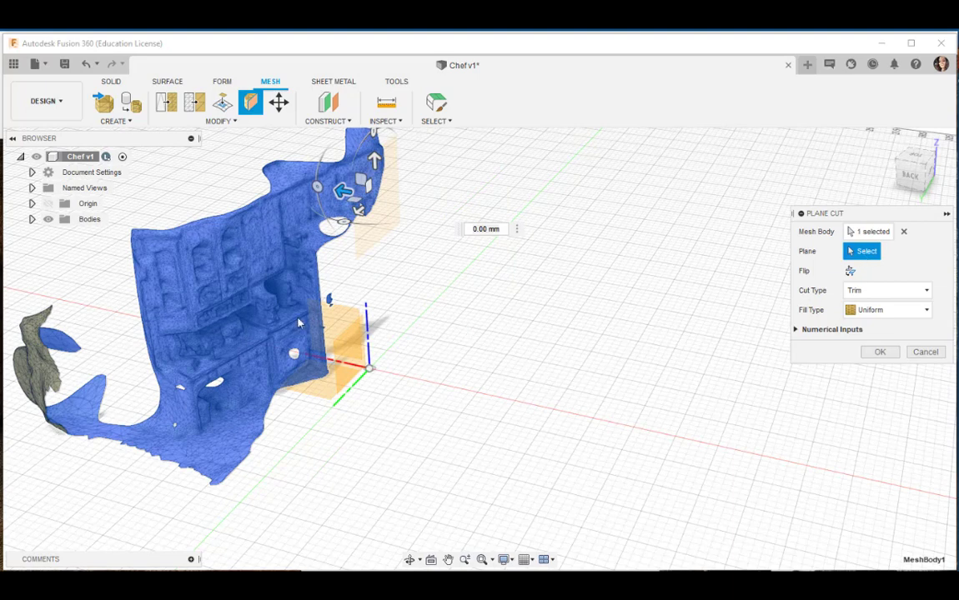
pyautogui.click(357, 356)
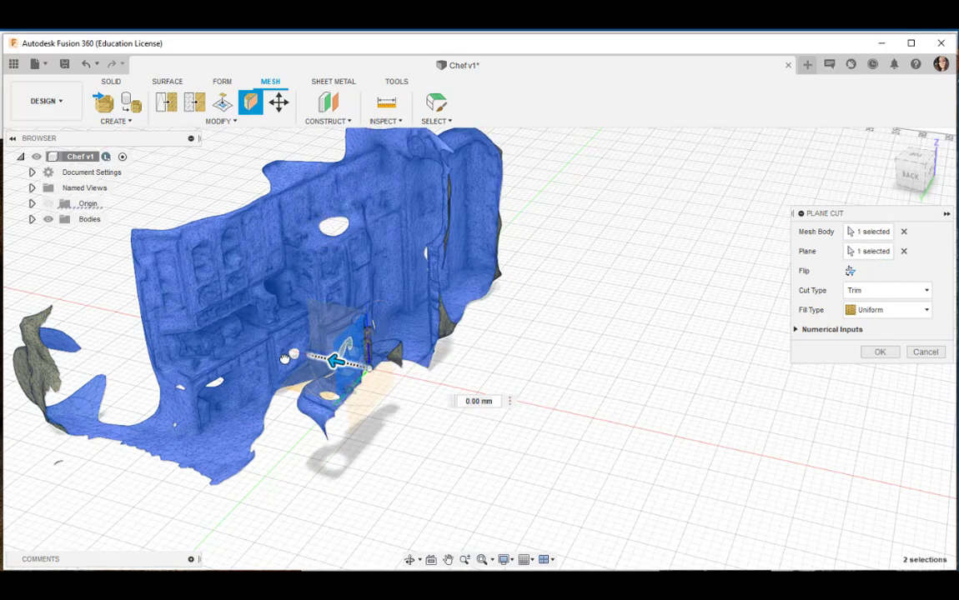
# Rotate the cutting plane to 159.8° with an 8.595 mm offset and apply the cut
pyautogui.moveTo(334, 360); pyautogui.dragTo(234, 403)
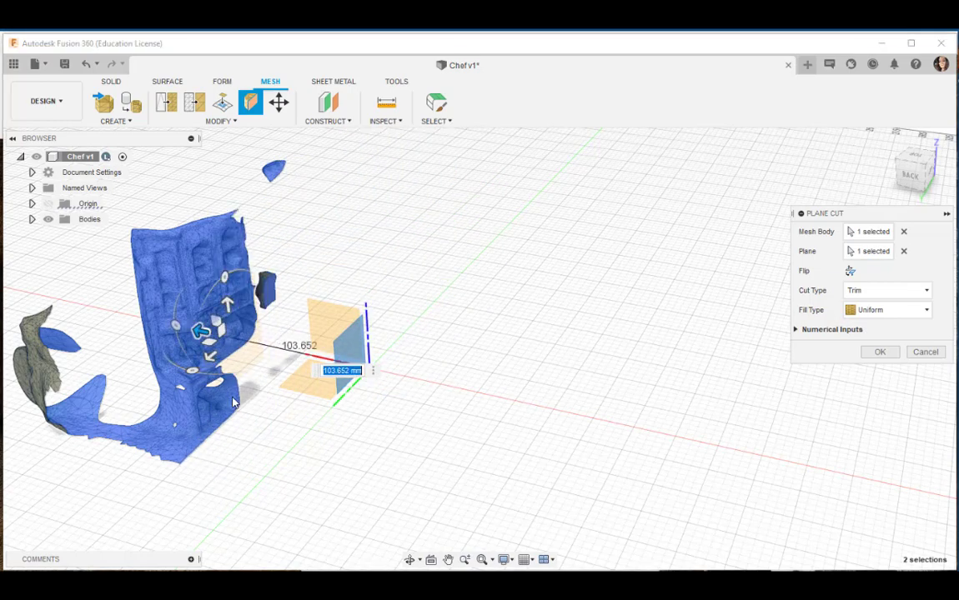
pyautogui.keyDown('shift'); pyautogui.moveTo(218, 364); pyautogui.dragTo(206, 367, button='middle'); pyautogui.keyUp('shift')
pyautogui.moveTo(206, 367); pyautogui.dragTo(236, 348)
pyautogui.keyDown('shift'); pyautogui.moveTo(235, 349); pyautogui.dragTo(266, 342, button='middle'); pyautogui.keyUp('shift')
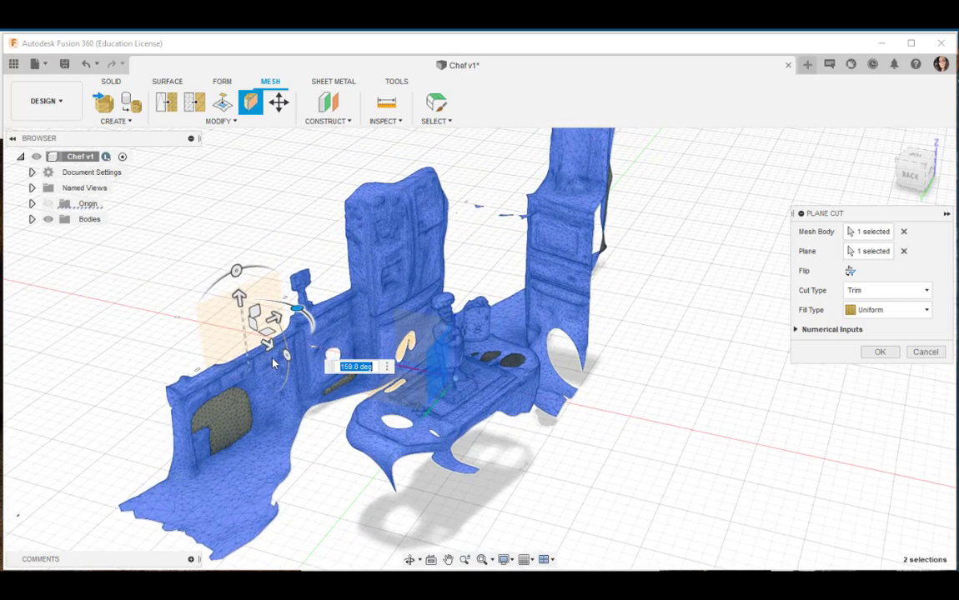
pyautogui.click(267, 345)
pyautogui.moveTo(279, 353)
pyautogui.mouseDown()
pyautogui.moveTo(275, 345)
pyautogui.moveTo(282, 351)
pyautogui.mouseUp()
pyautogui.click(877, 354)
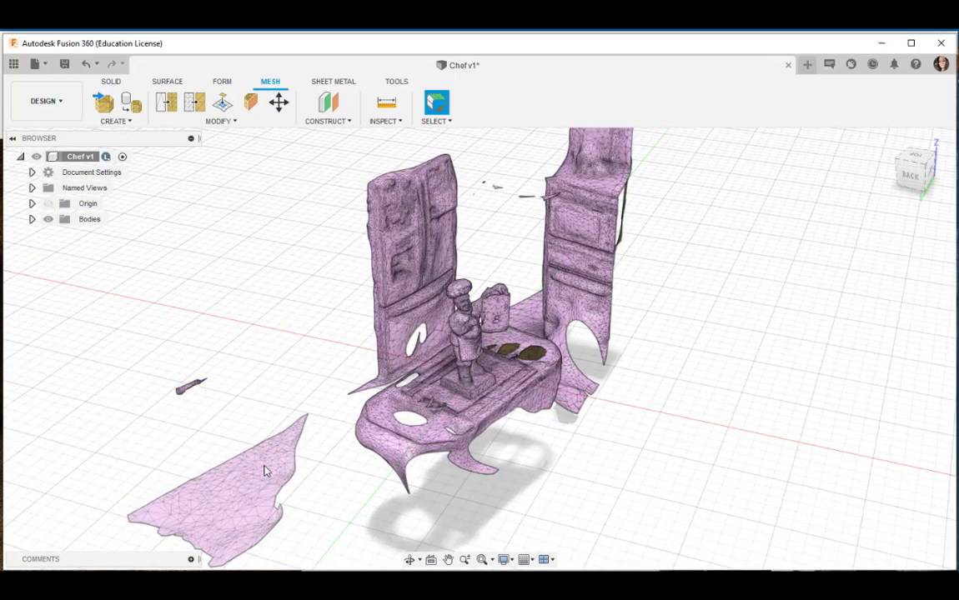
# Delete the loose floor piece, select the small stray sliver, and zoom in on the chef
pyautogui.click(436, 121)
pyautogui.click(438, 133)
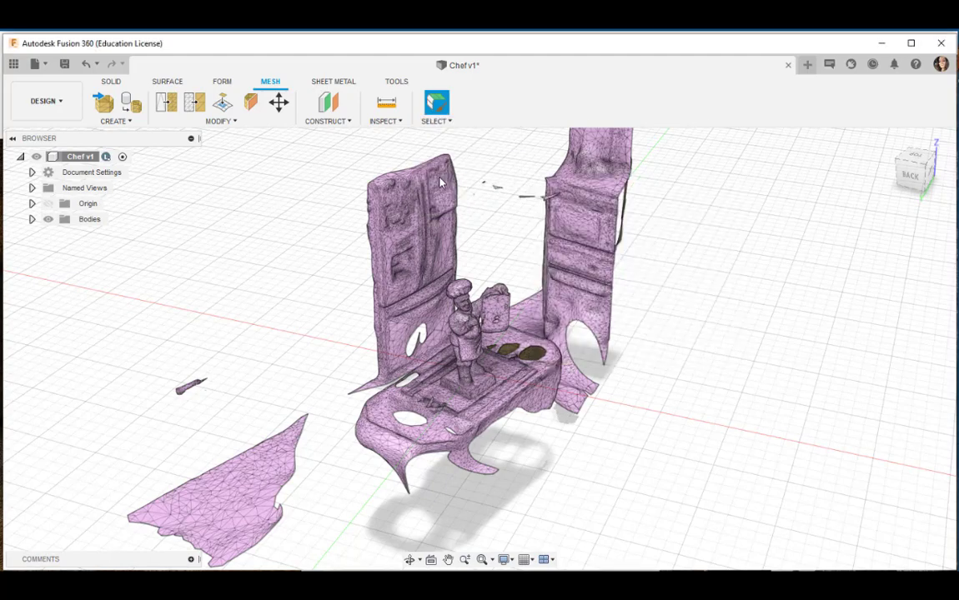
pyautogui.click(266, 465)
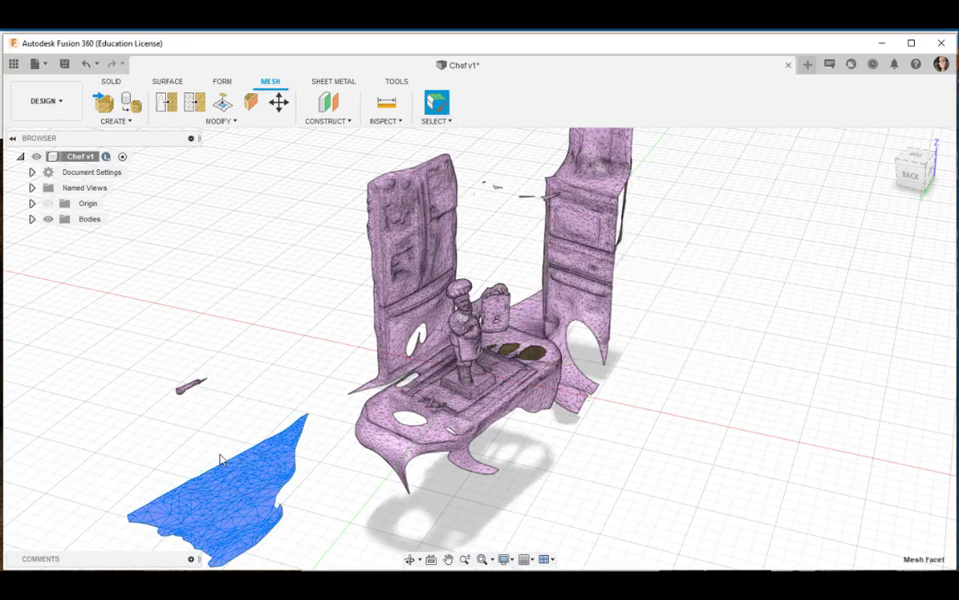
pyautogui.press('Delete')
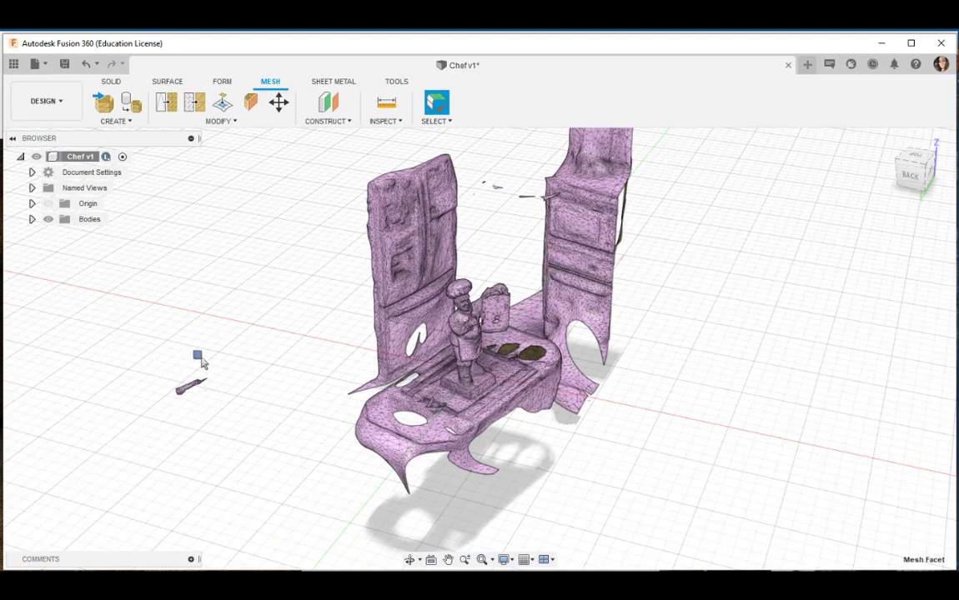
pyautogui.click(193, 394)
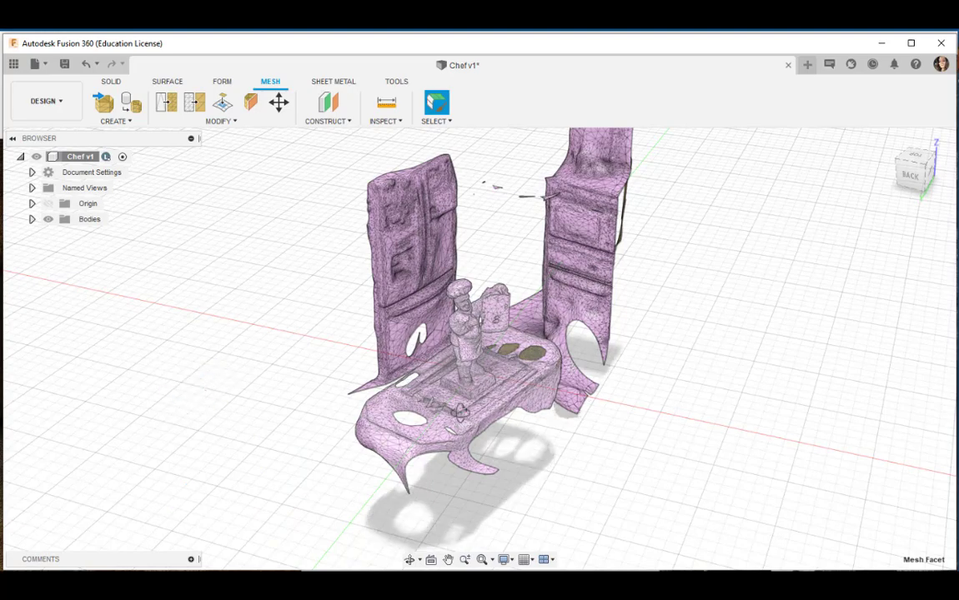
pyautogui.keyDown('shift'); pyautogui.moveTo(461, 411); pyautogui.dragTo(494, 336, button='middle'); pyautogui.keyUp('shift')
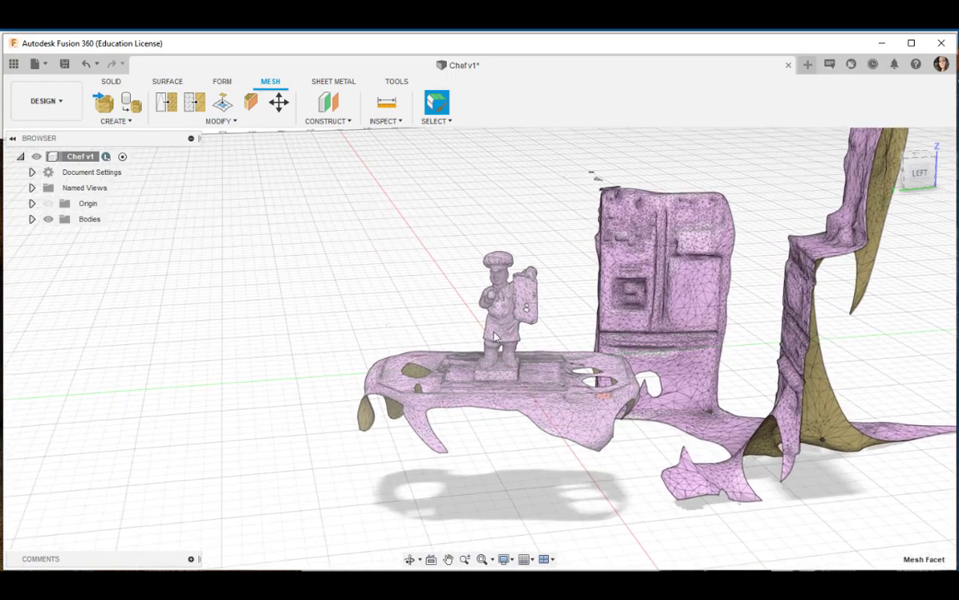
pyautogui.scroll(6, 496, 336)
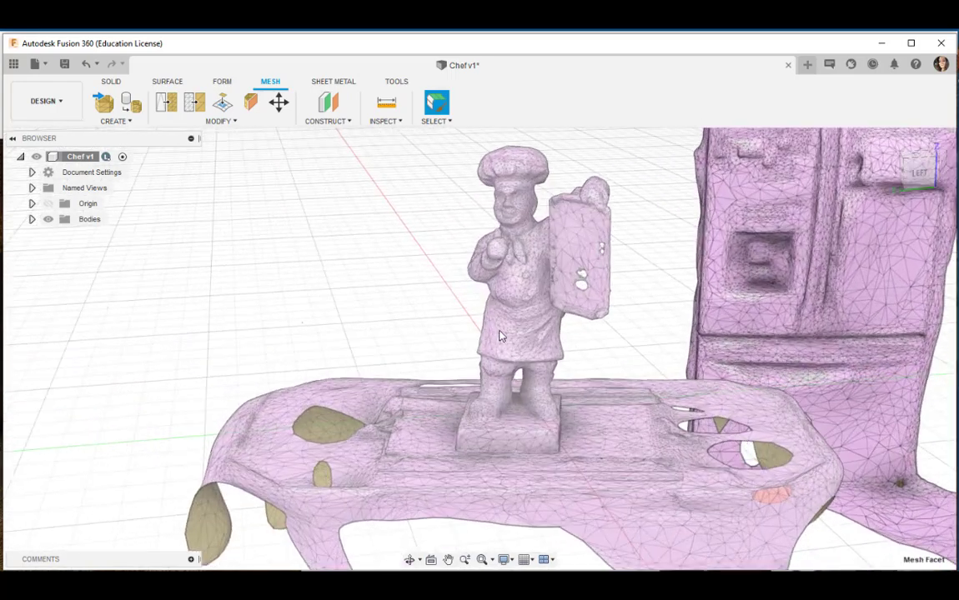